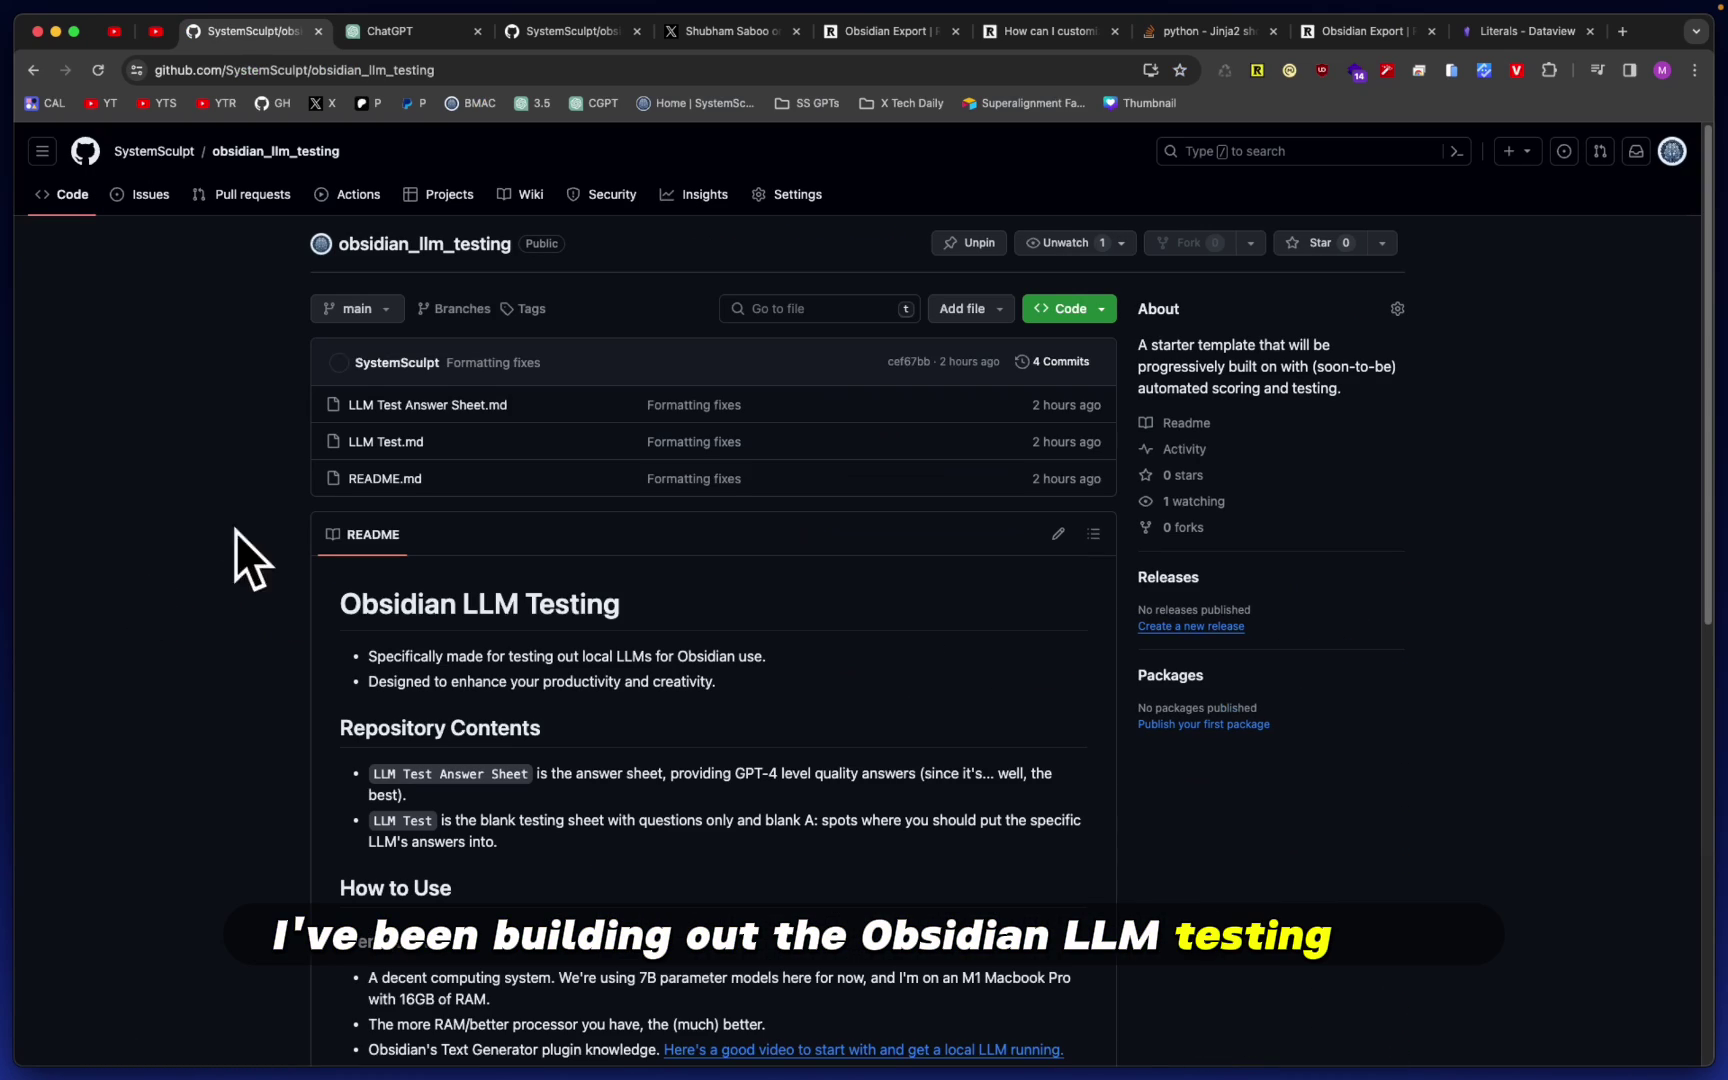
# - Open the LLM Test Answer Sheet file on GitHub and scroll through its contents
pyautogui.click(470, 405)
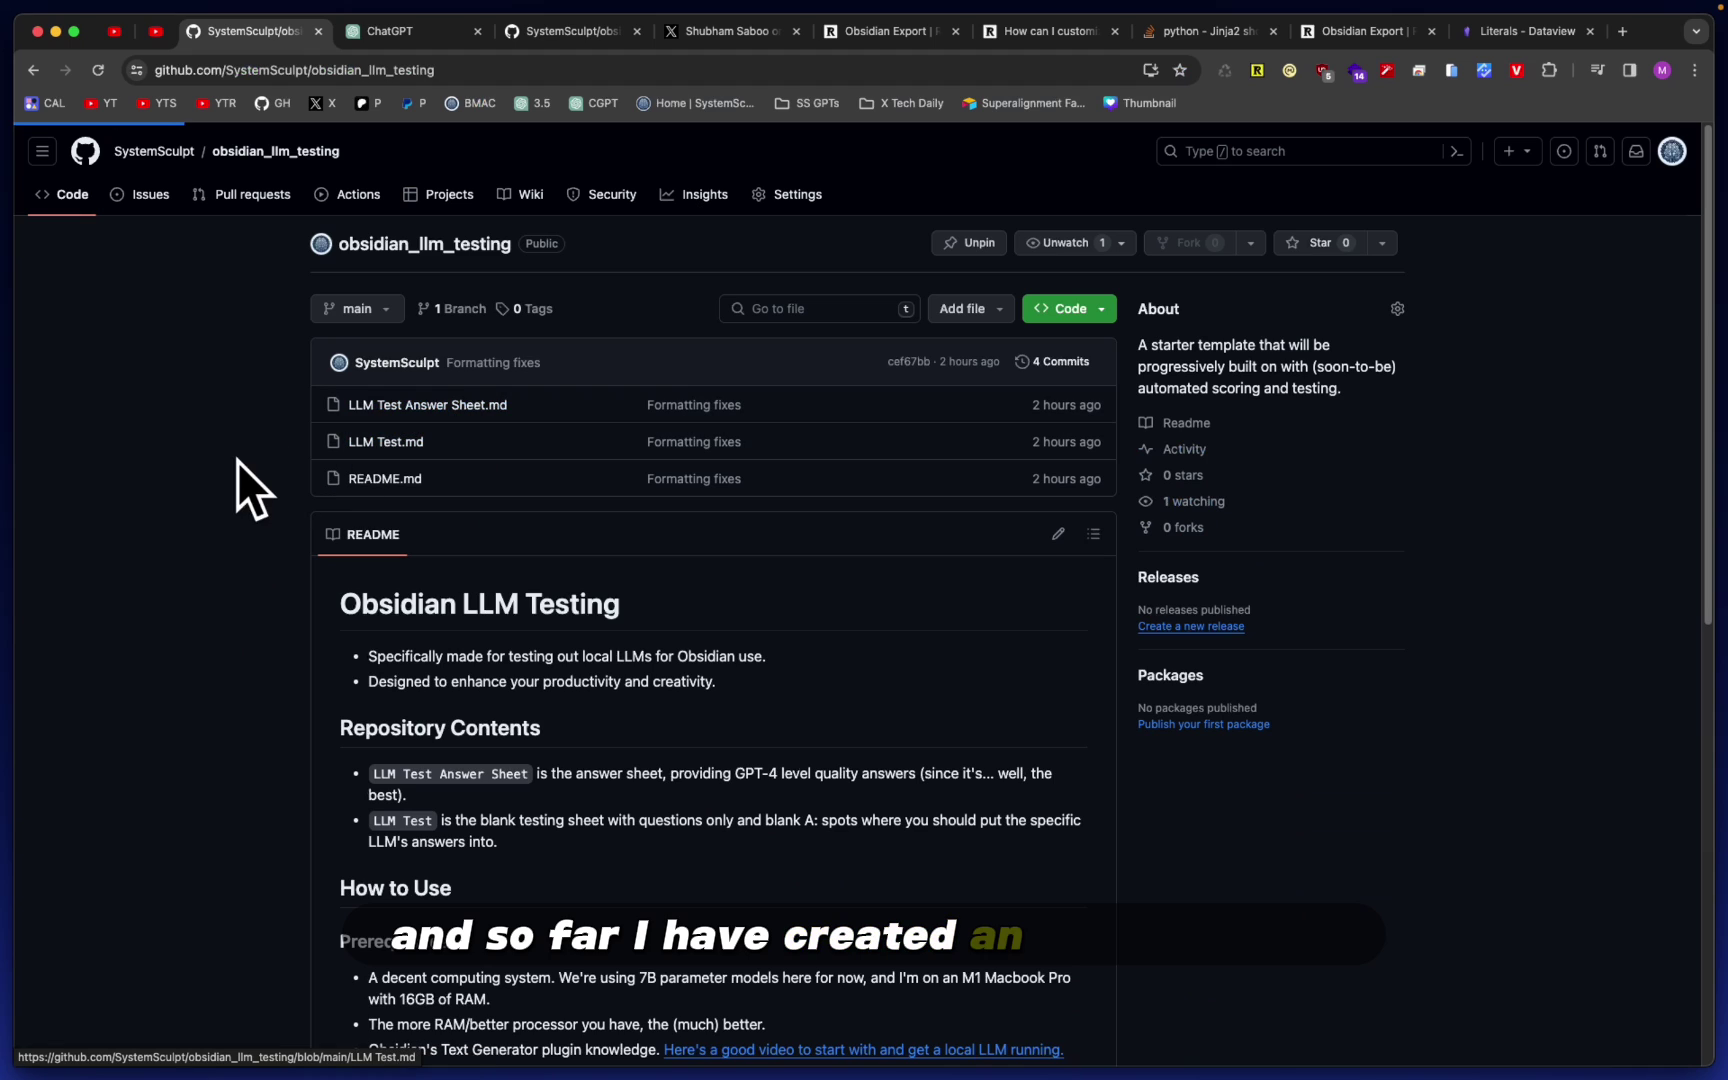
pyautogui.scroll(-3, 437, 568)
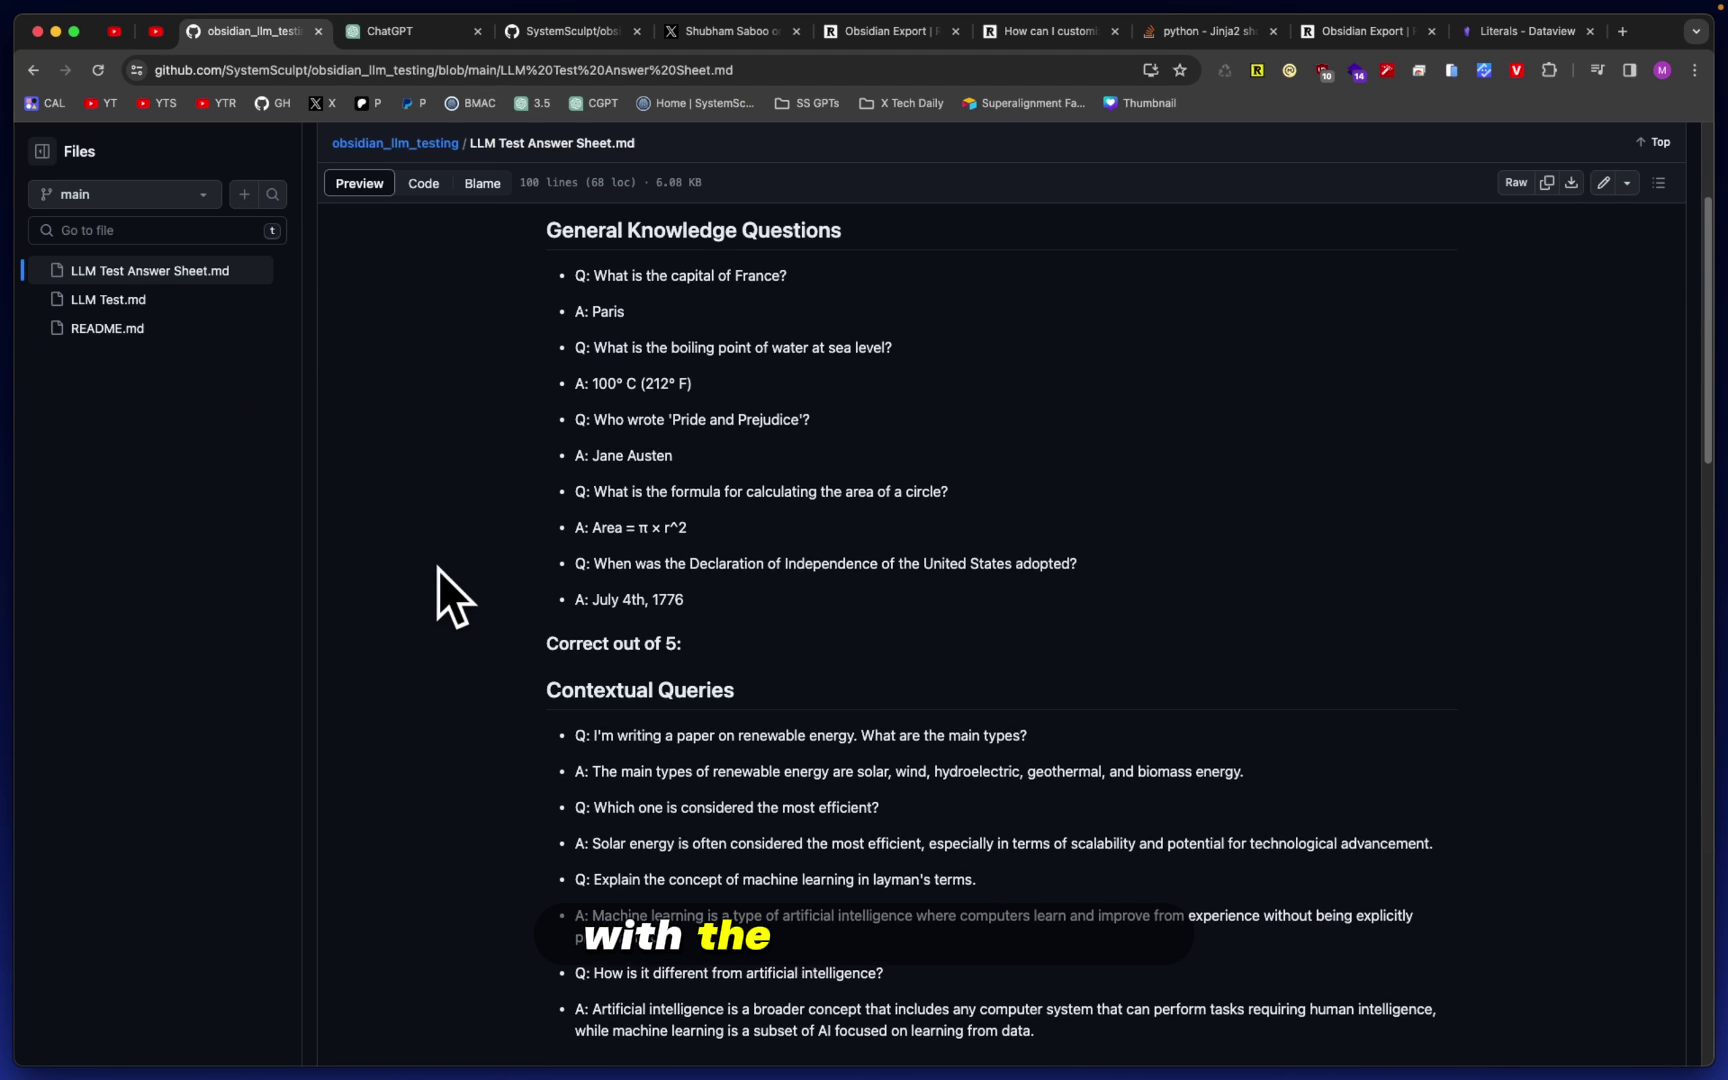
pyautogui.scroll(-5, 437, 568)
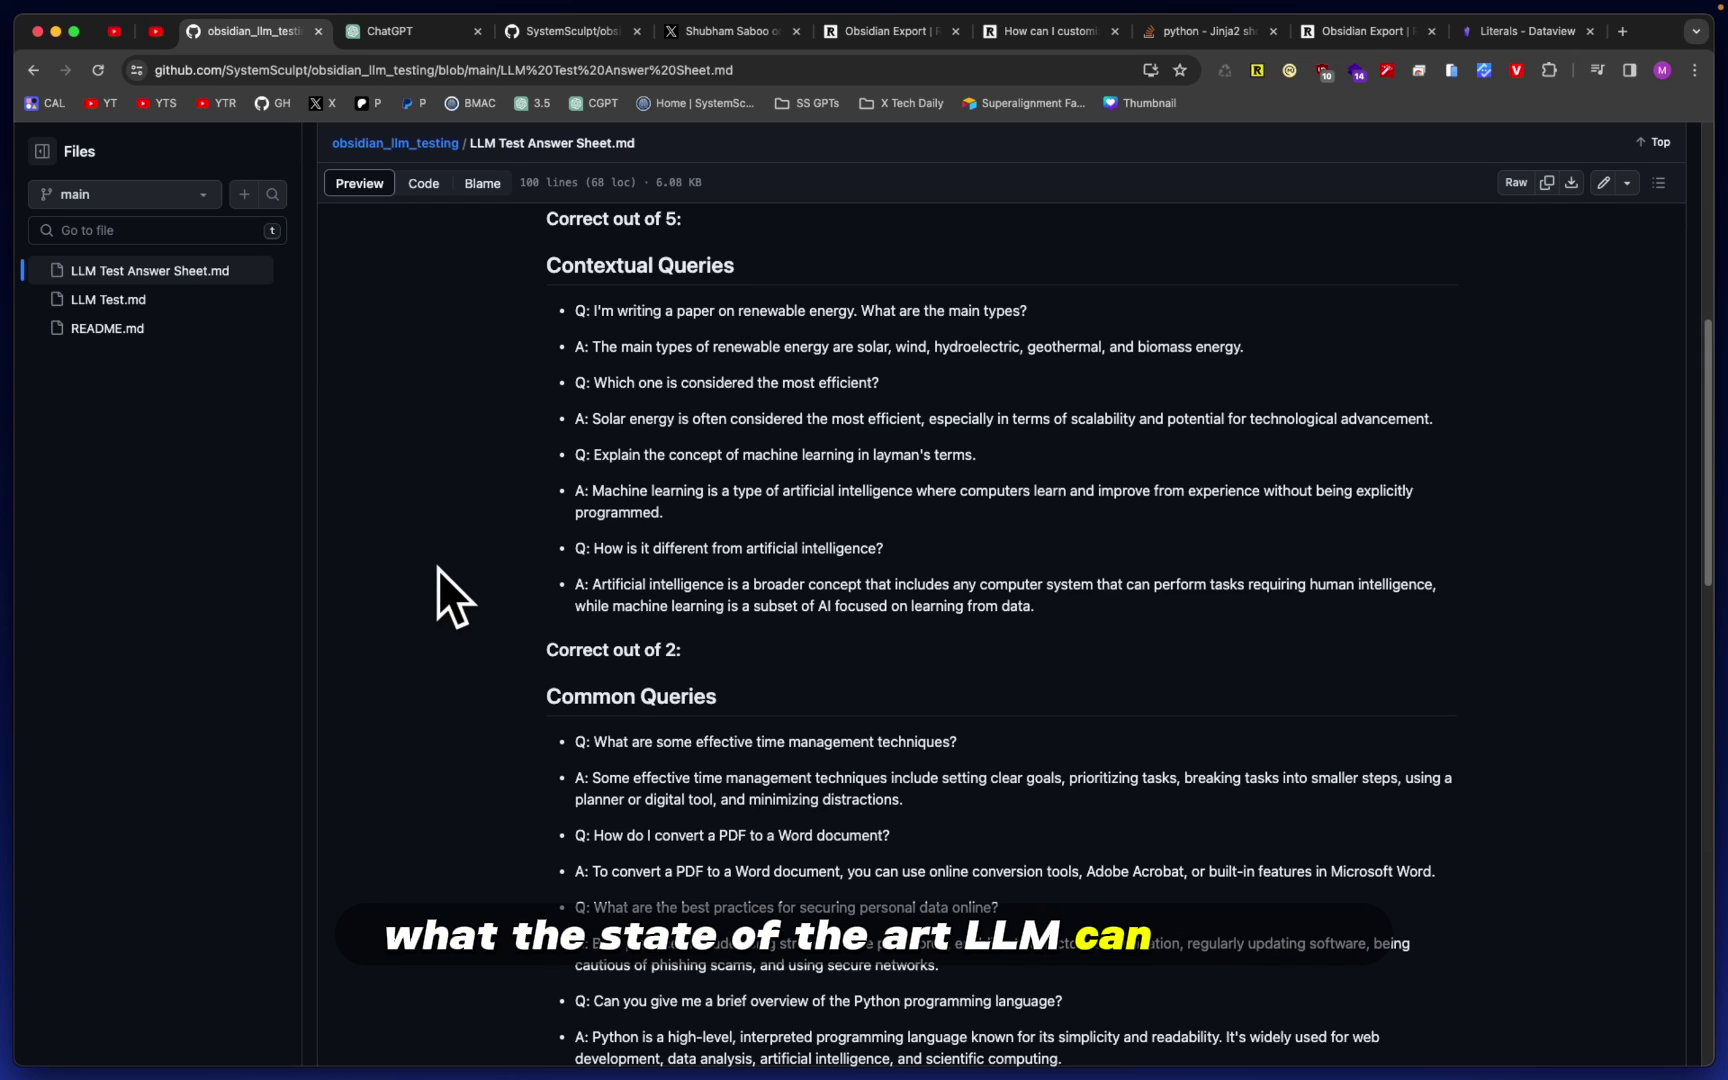
pyautogui.scroll(-1, 1136, 588)
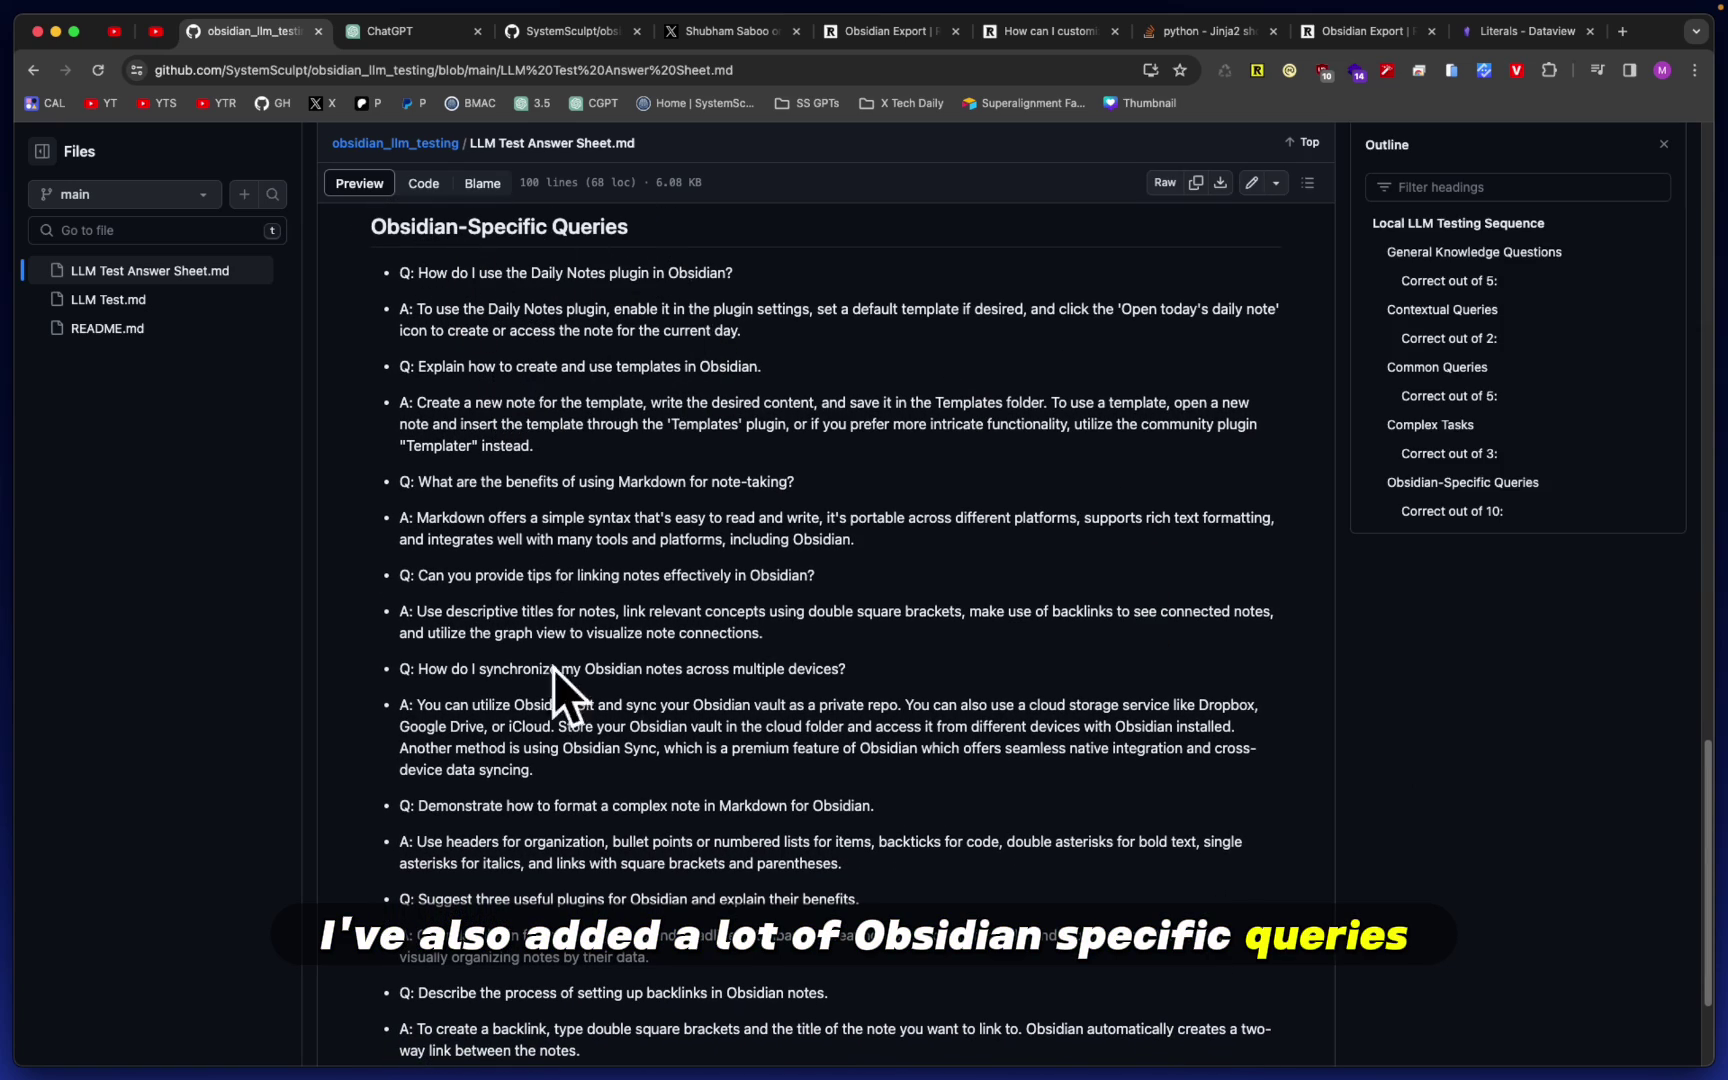
pyautogui.scroll(-2, 548, 720)
pyautogui.scroll(-1, 541, 770)
pyautogui.scroll(1, 541, 770)
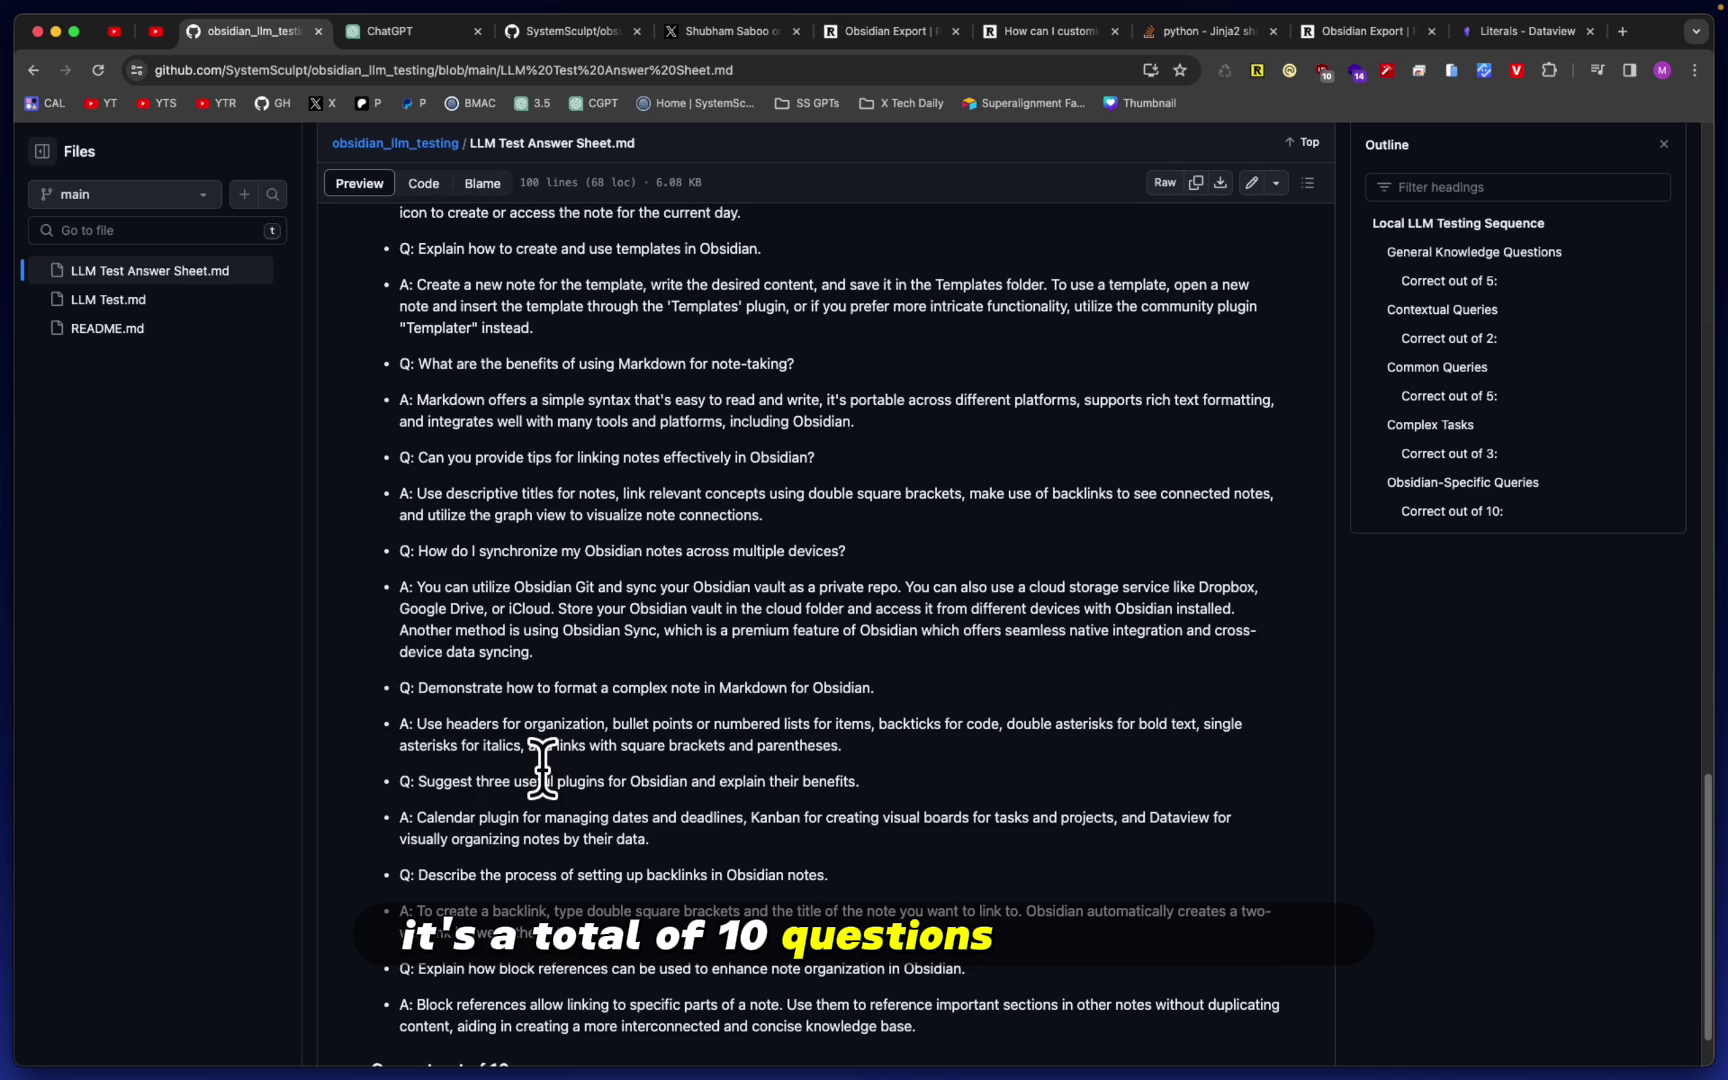
pyautogui.scroll(20, 541, 770)
# - Back on the repository's main page, select the README's Conducting Testing steps
pyautogui.click(420, 250)
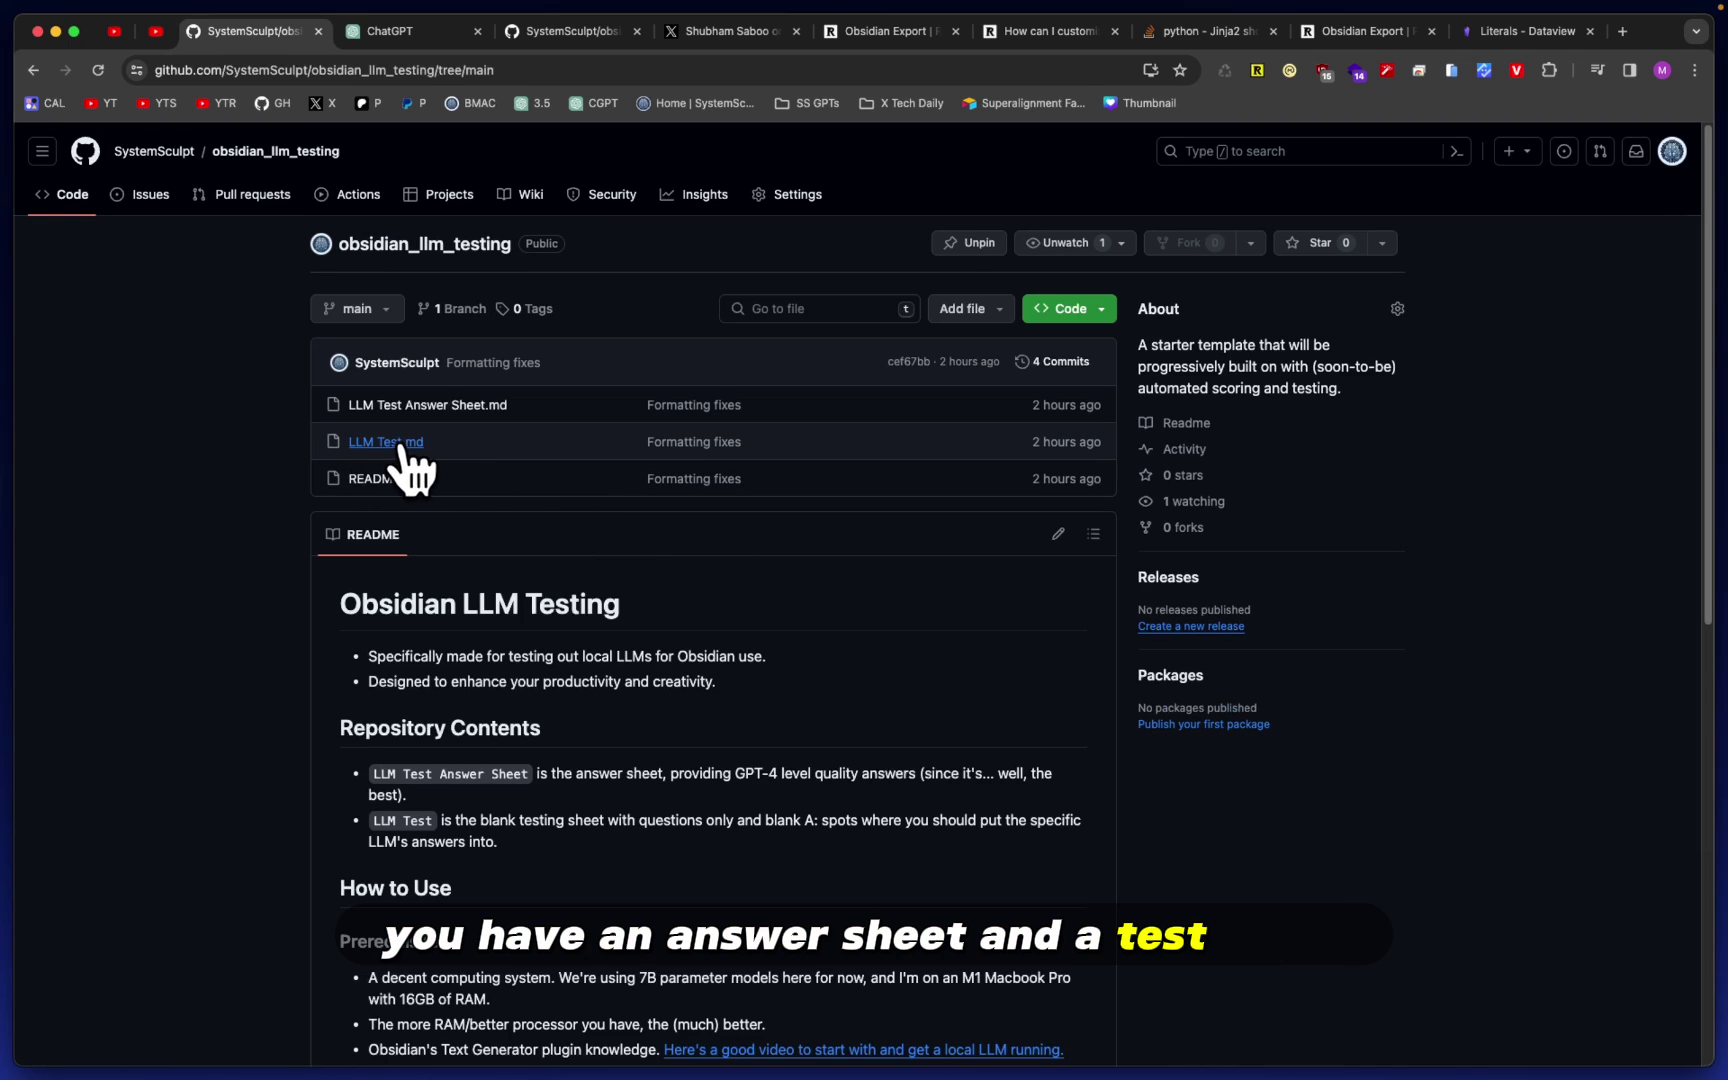
pyautogui.scroll(-7, 441, 439)
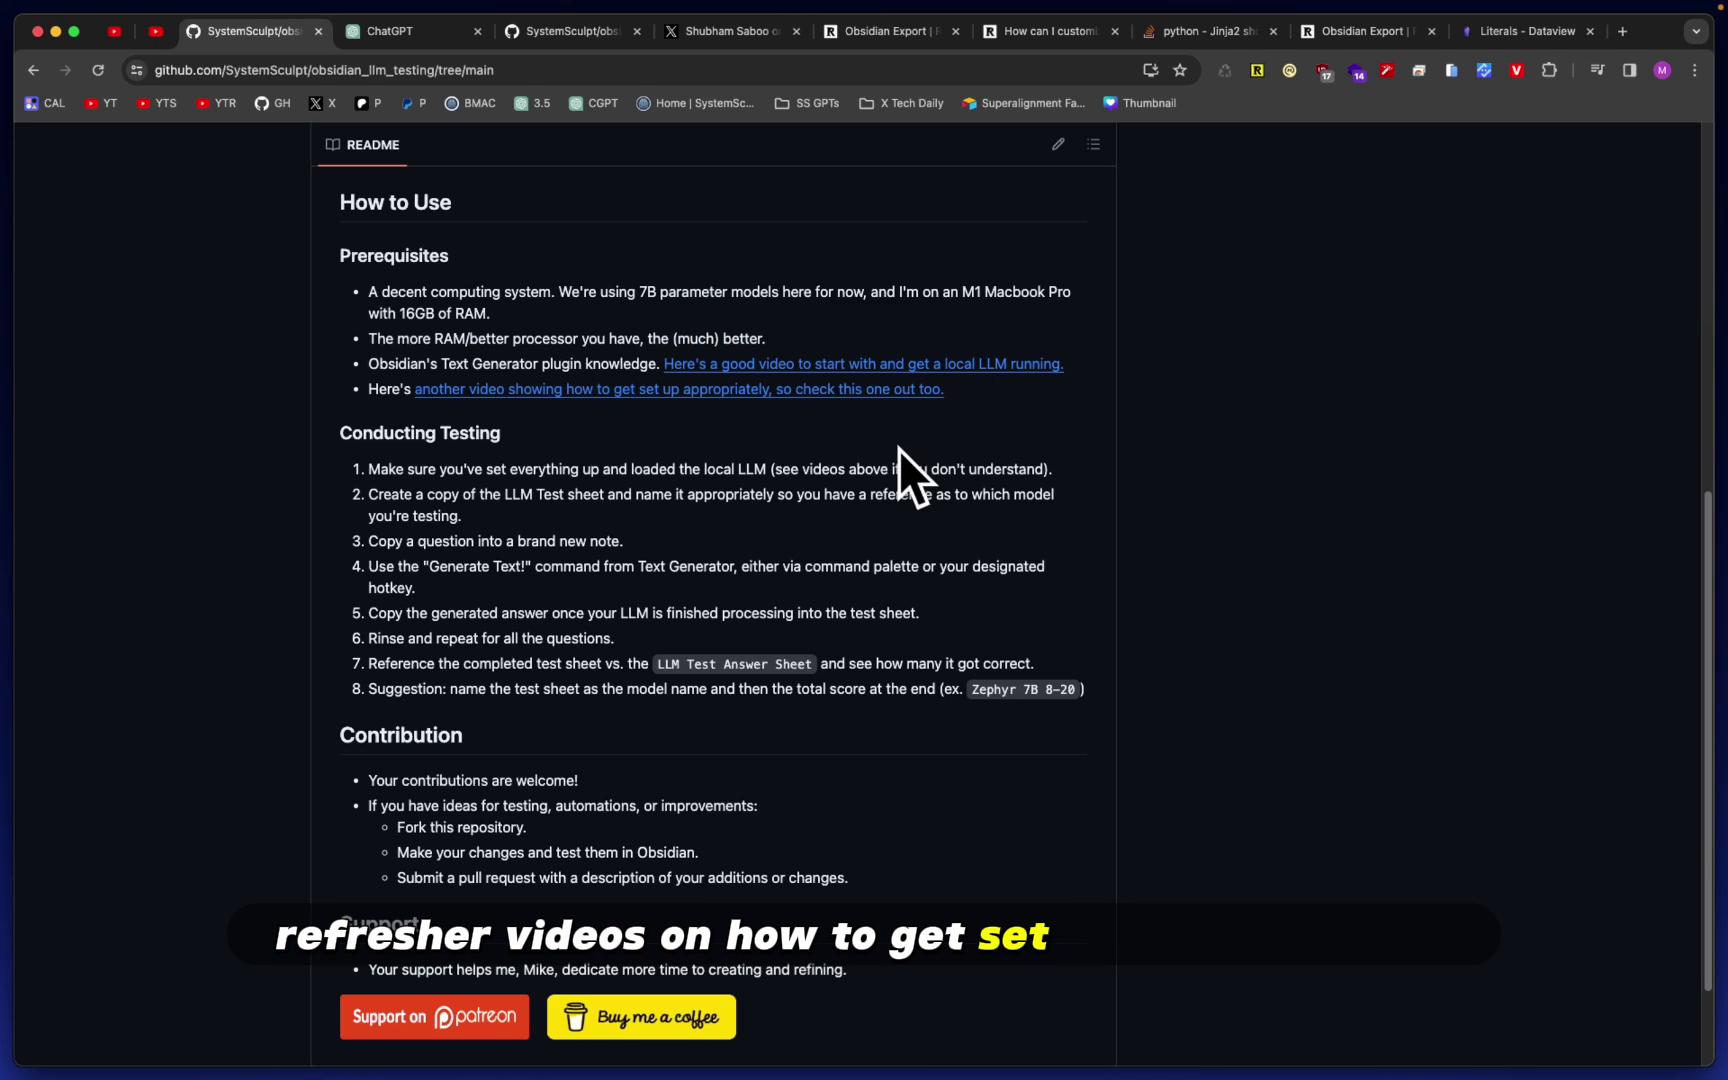
pyautogui.moveTo(335, 432); pyautogui.dragTo(1165, 679)
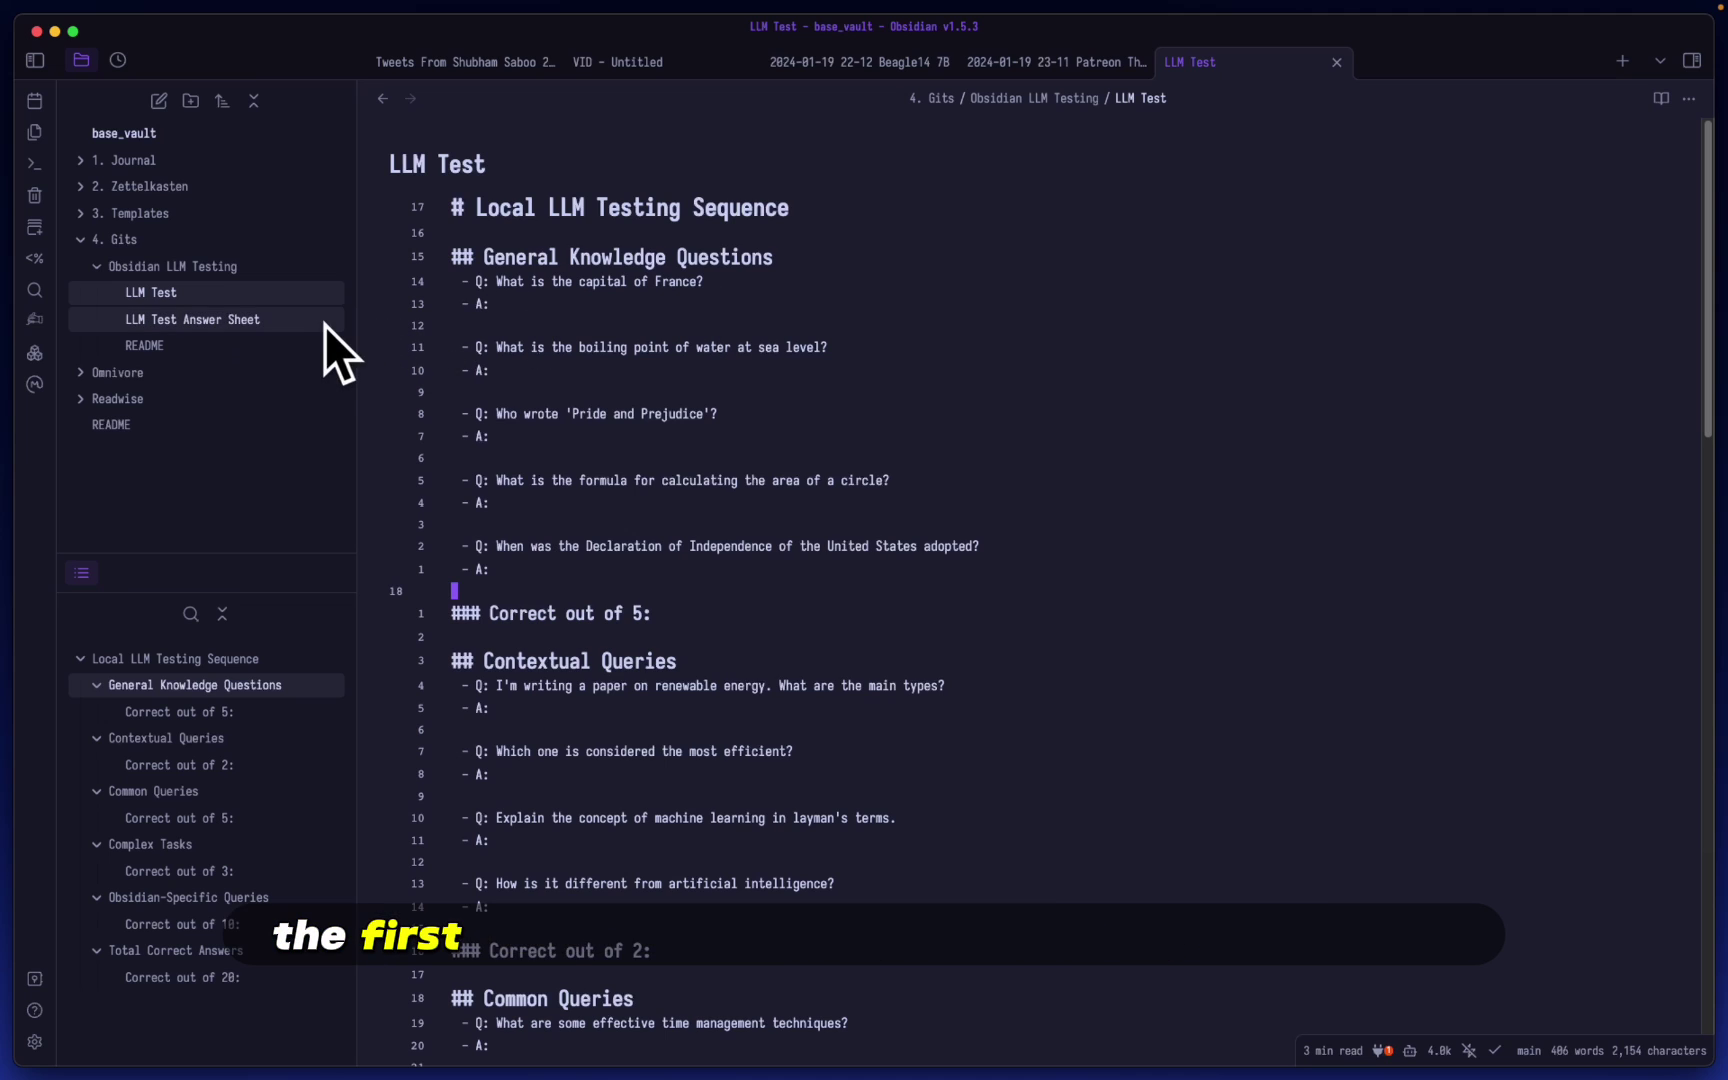
# - Make a copy of the LLM Test note and title it 'LLM Test for Beagle'
pyautogui.rightClick(296, 293)
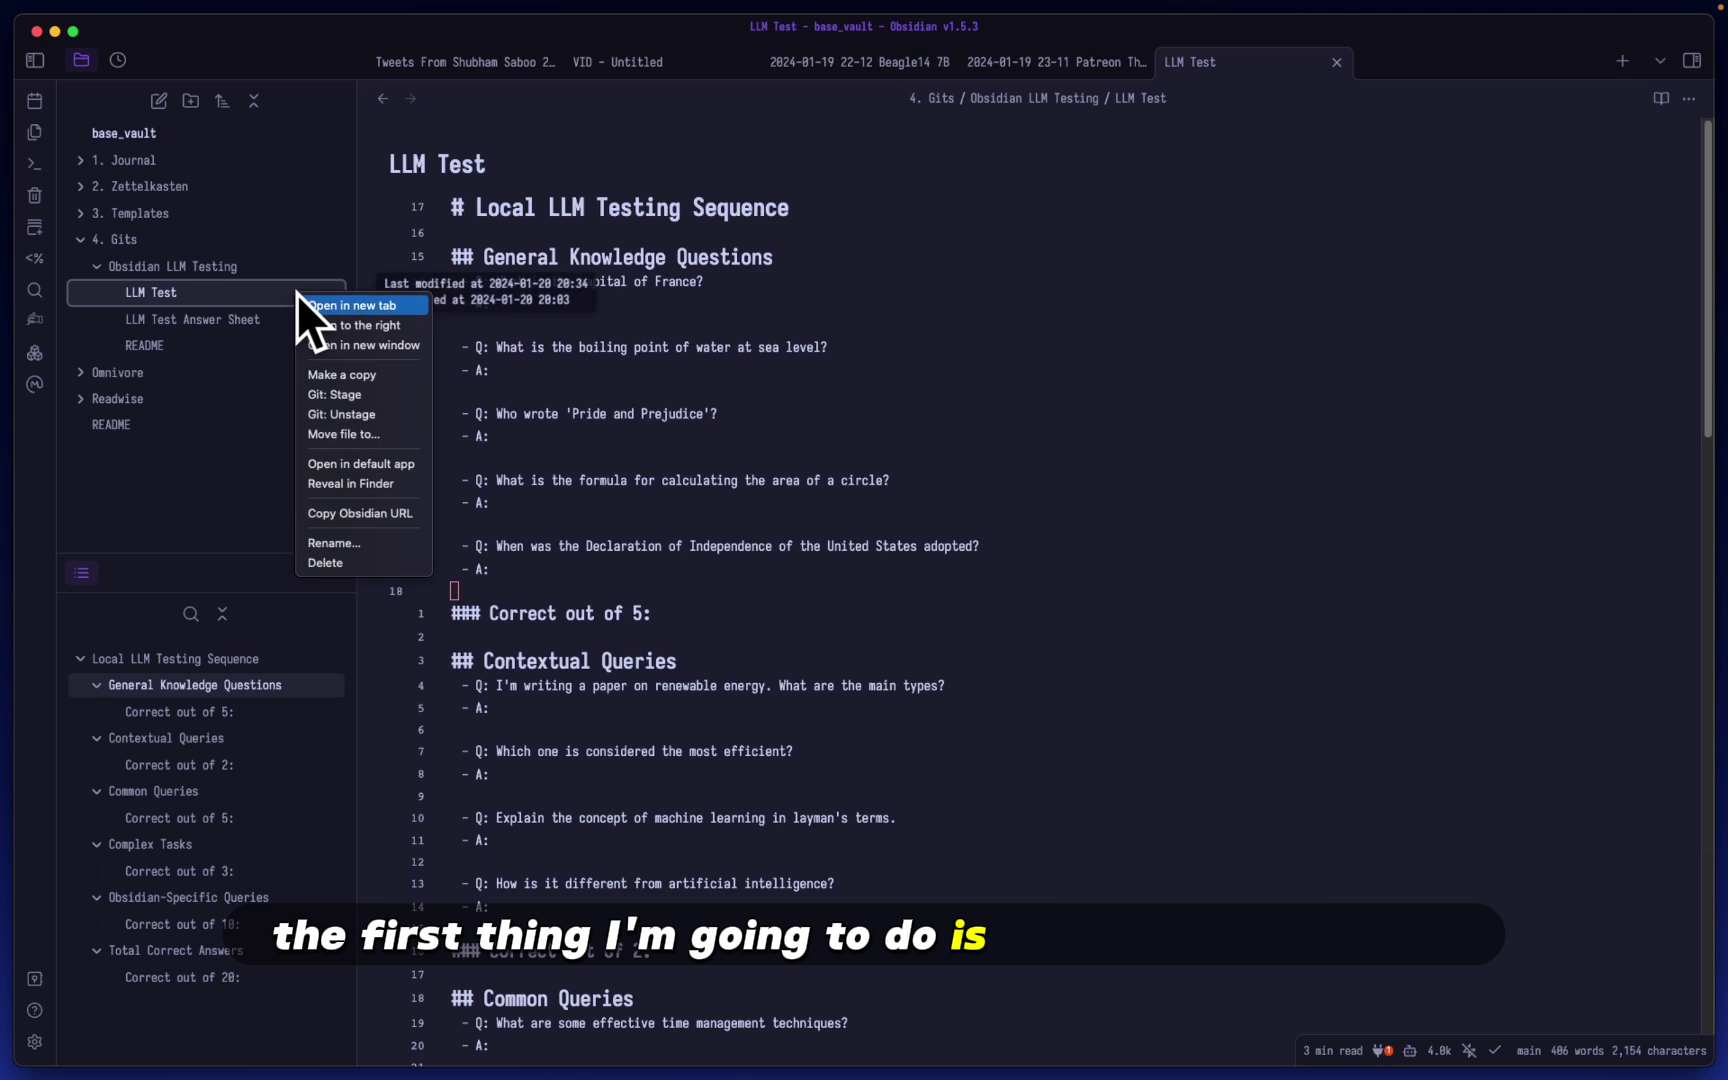
pyautogui.click(400, 377)
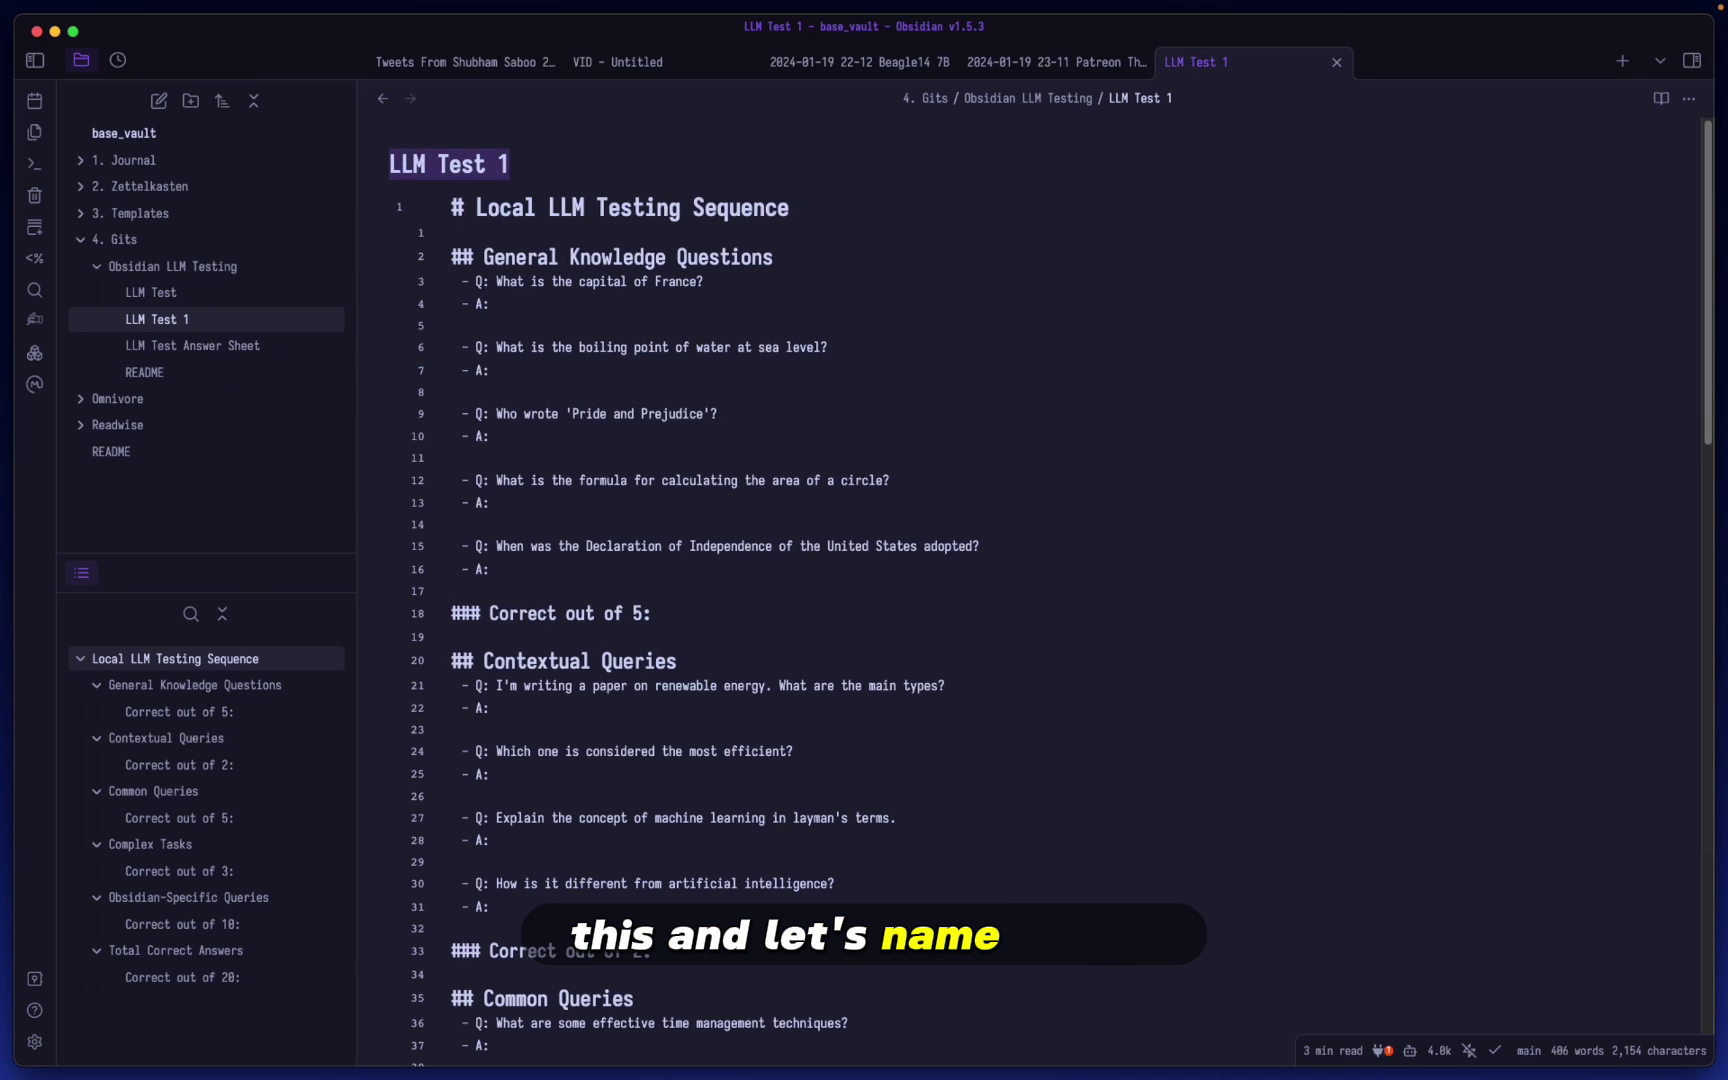
pyautogui.press('BackSpace')
pyautogui.write('LLM Test for Beagle')
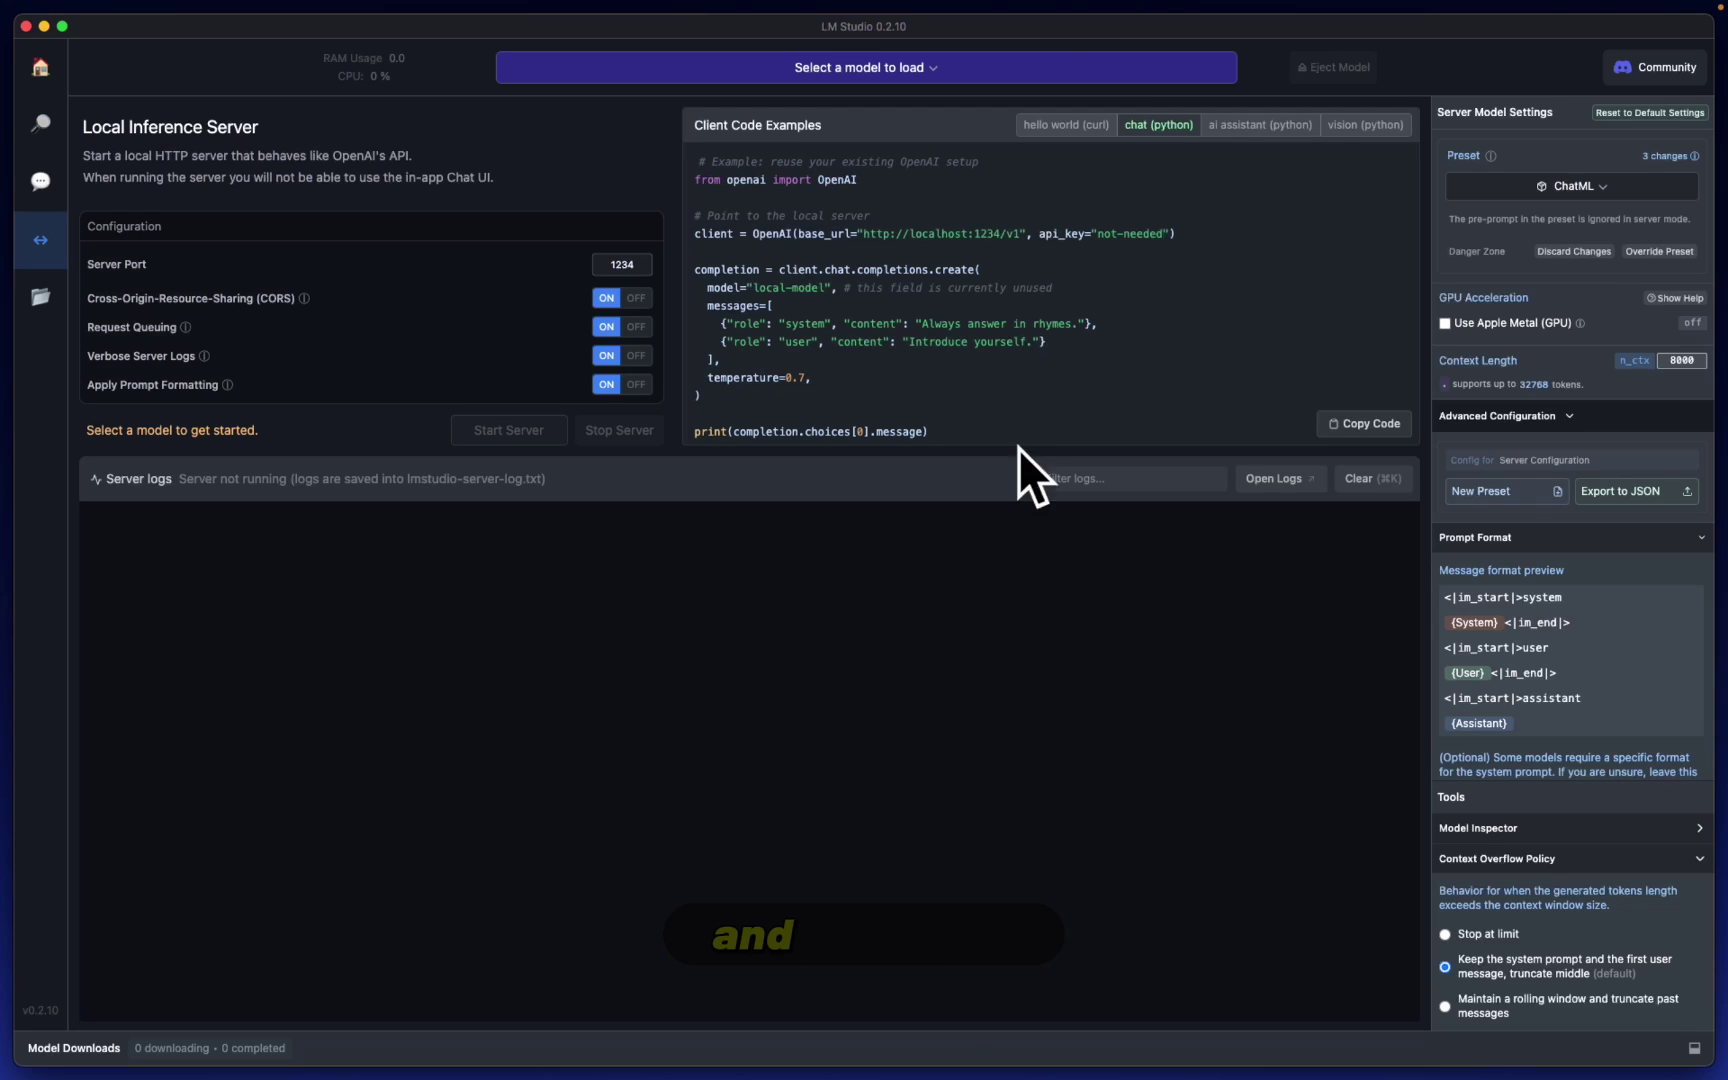
# - Load the beagle14 7B Q5_K_M model and start LM Studio's local inference server
pyautogui.click(937, 72)
pyautogui.click(980, 155)
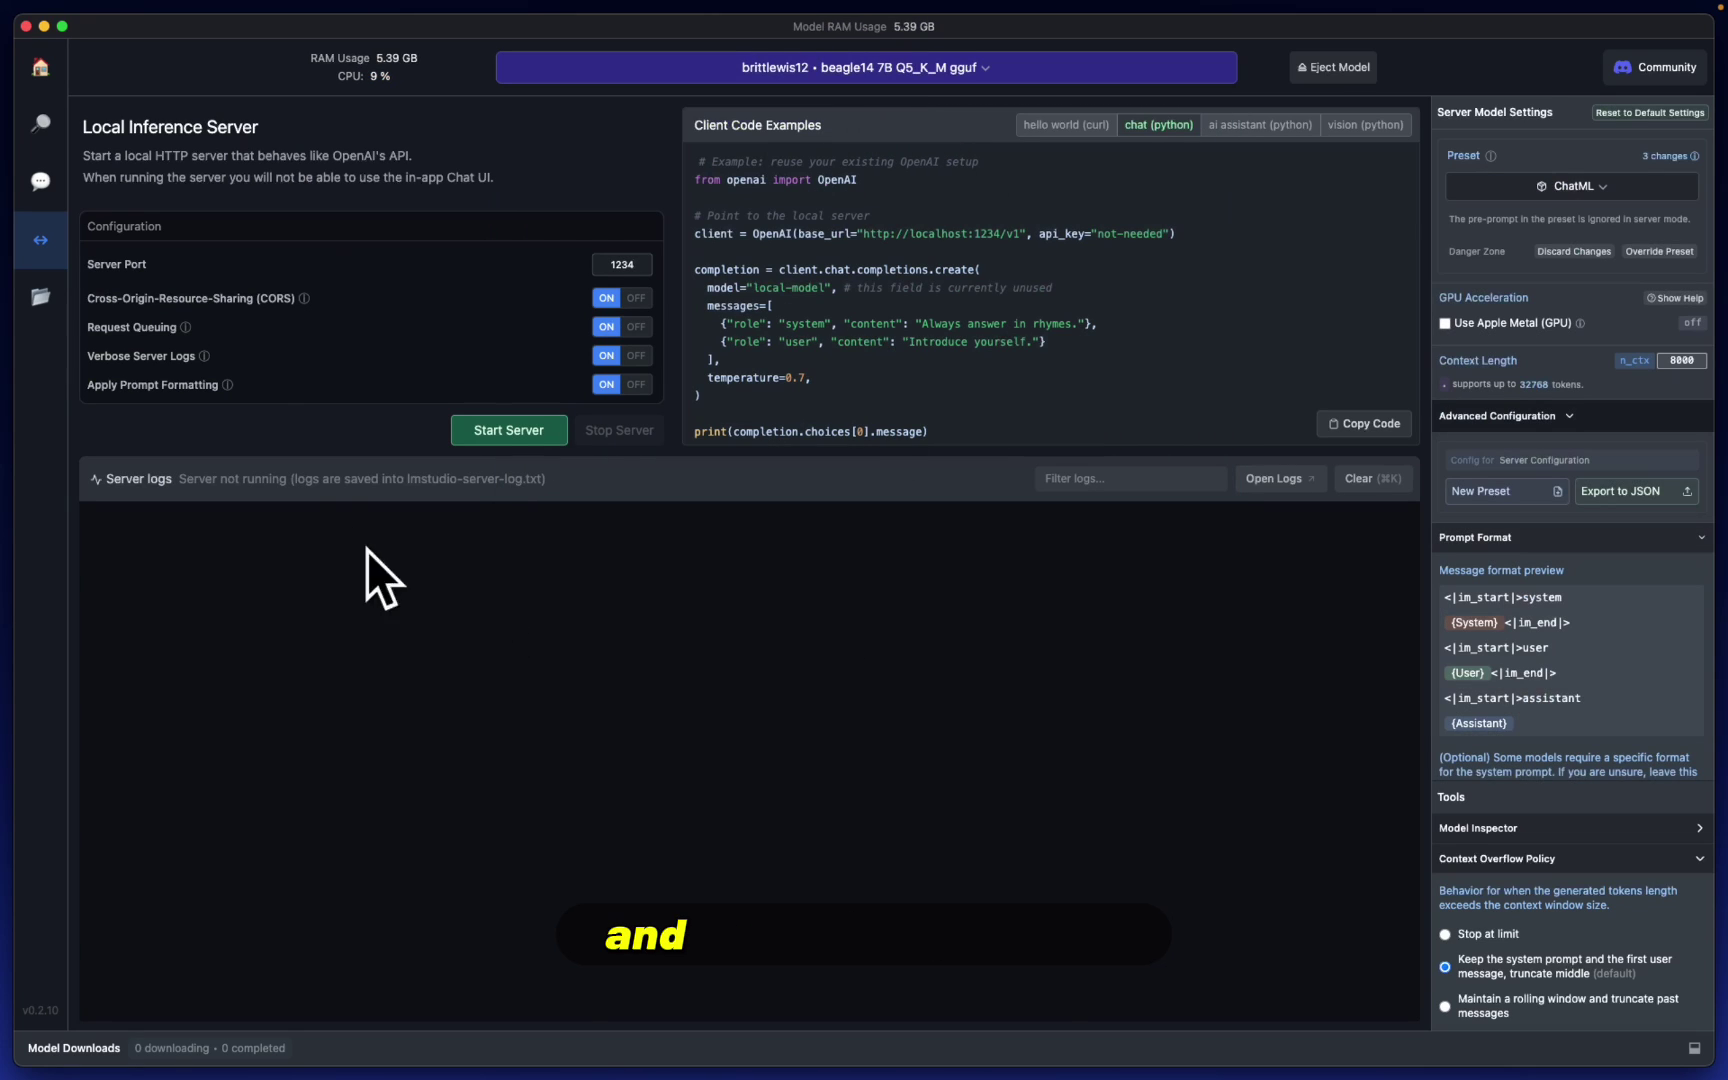
pyautogui.click(540, 430)
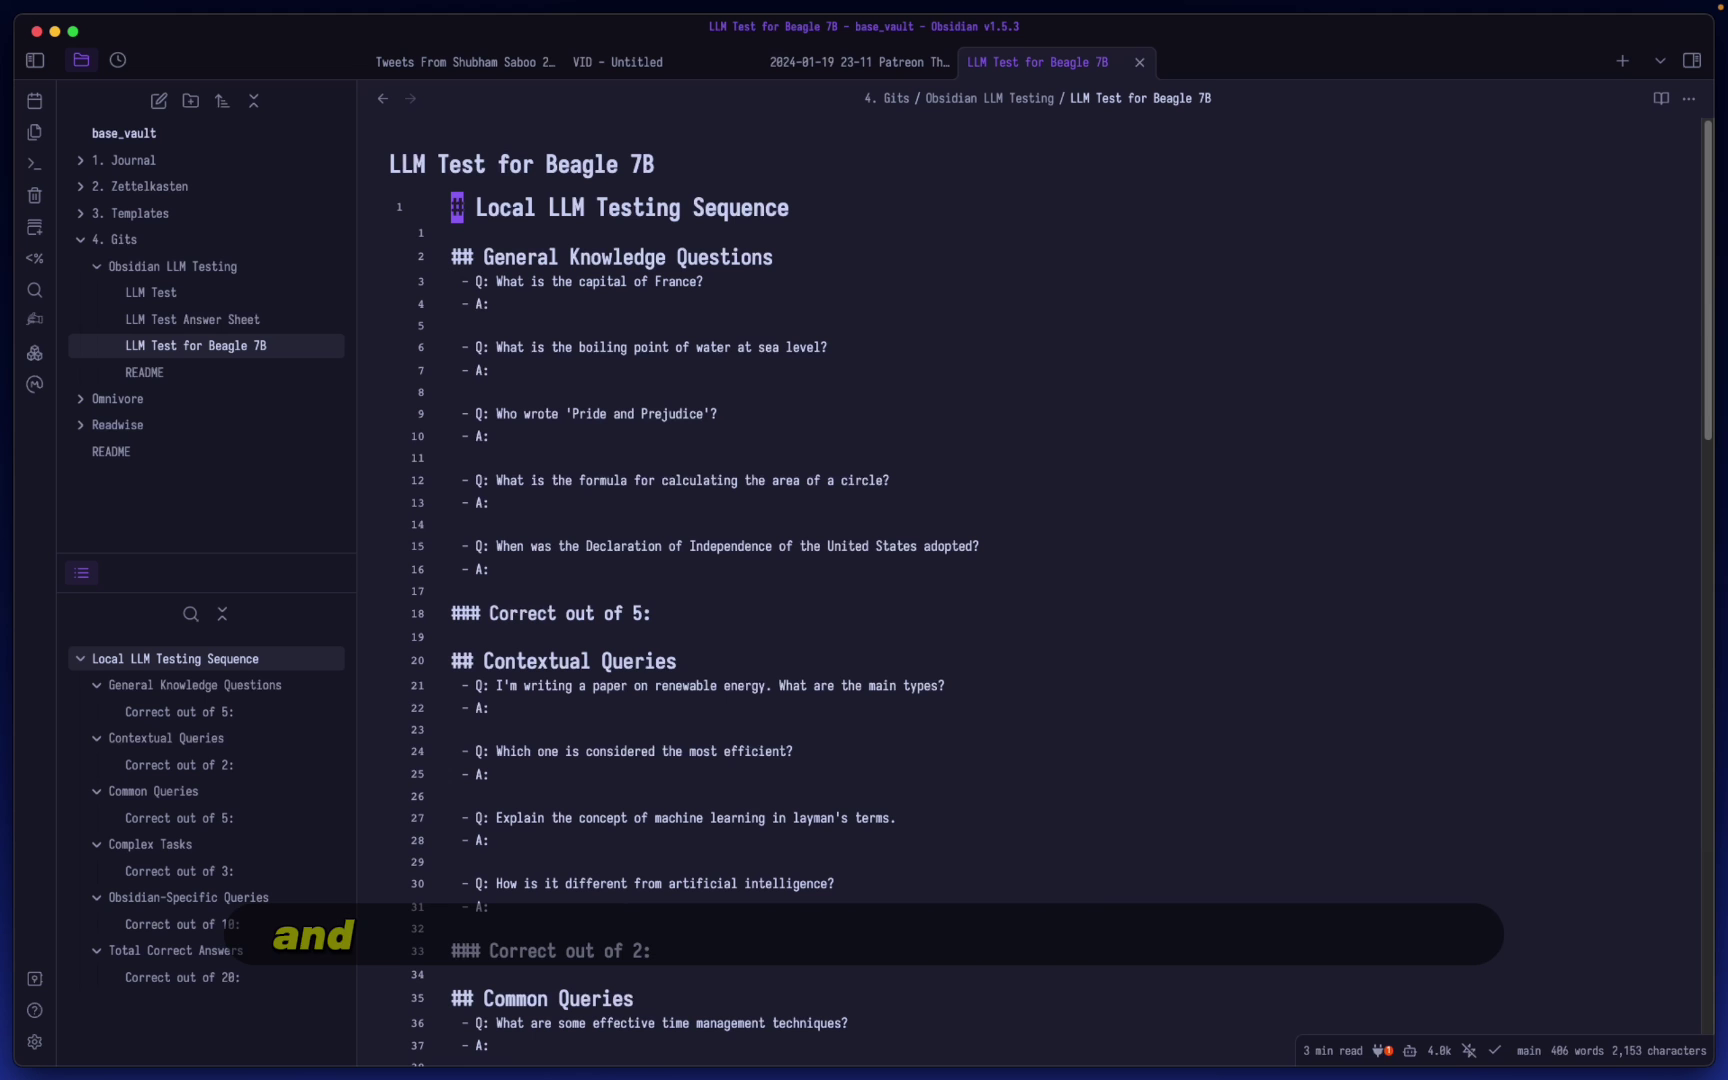
# - Cut all questions after 'What is the capital of France?' and place the cursor on its answer line
pyautogui.click(770, 327)
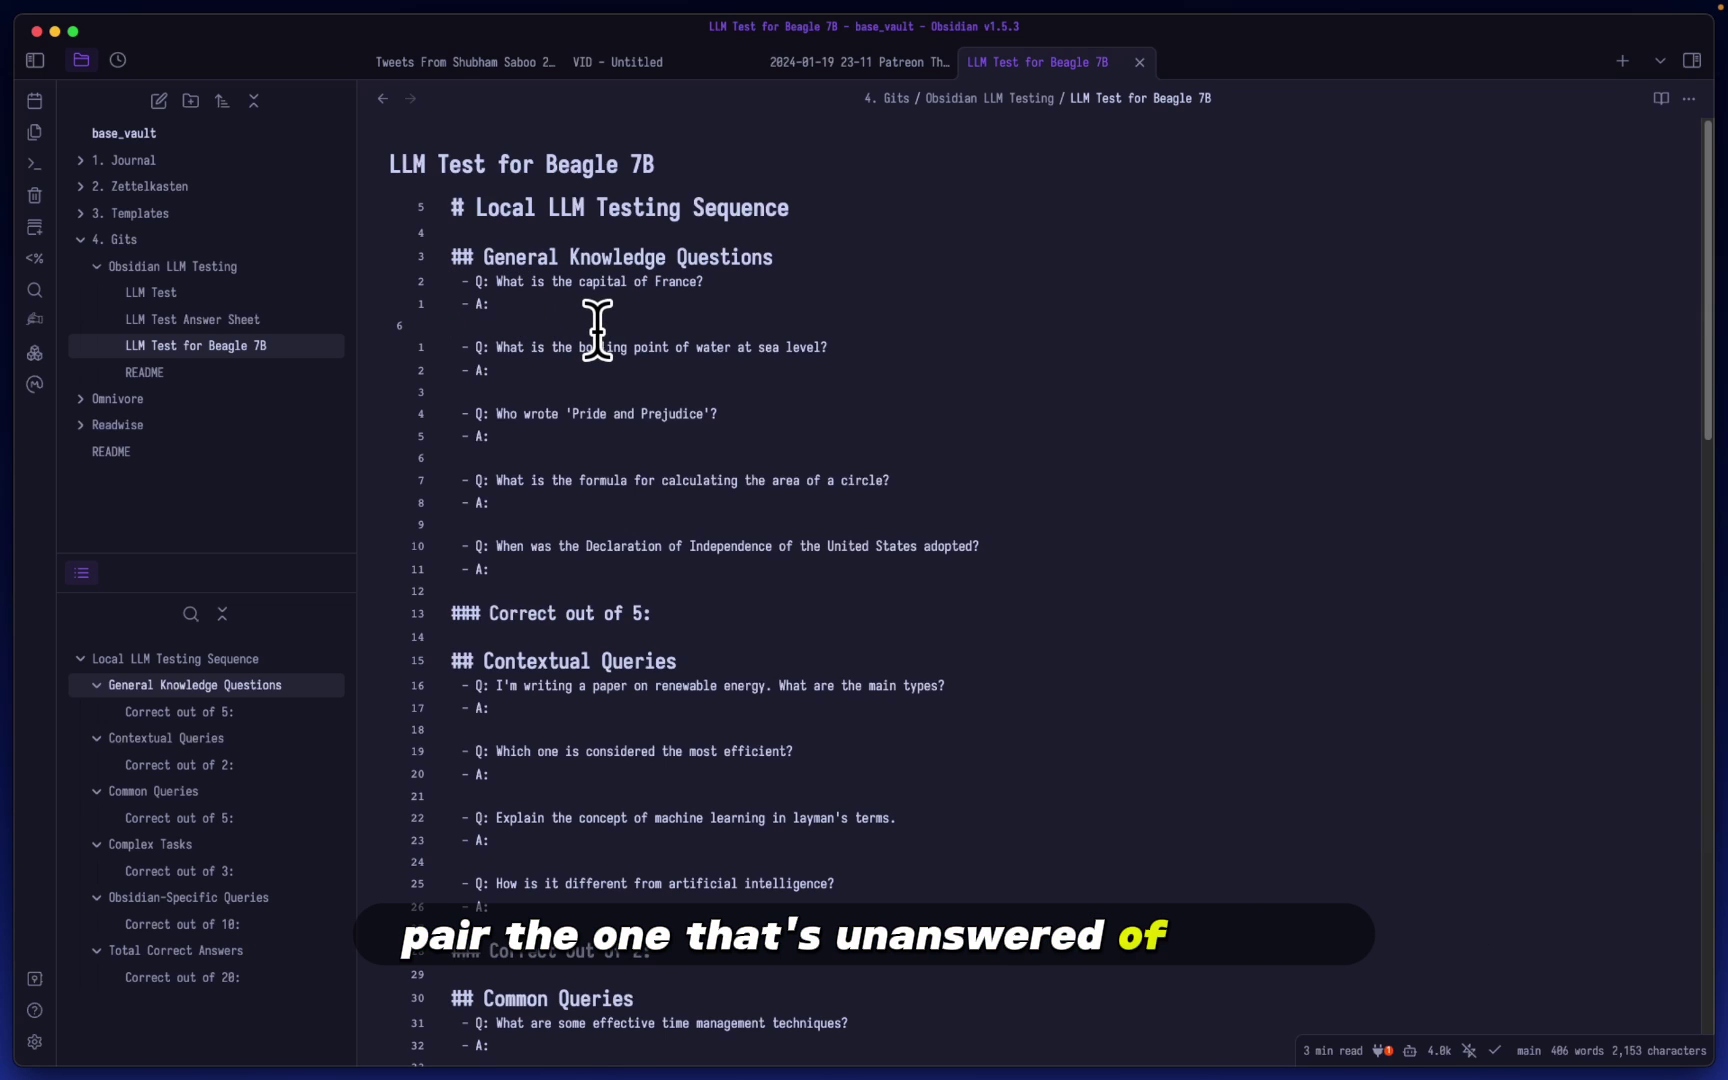
pyautogui.press('super+shift+Down')
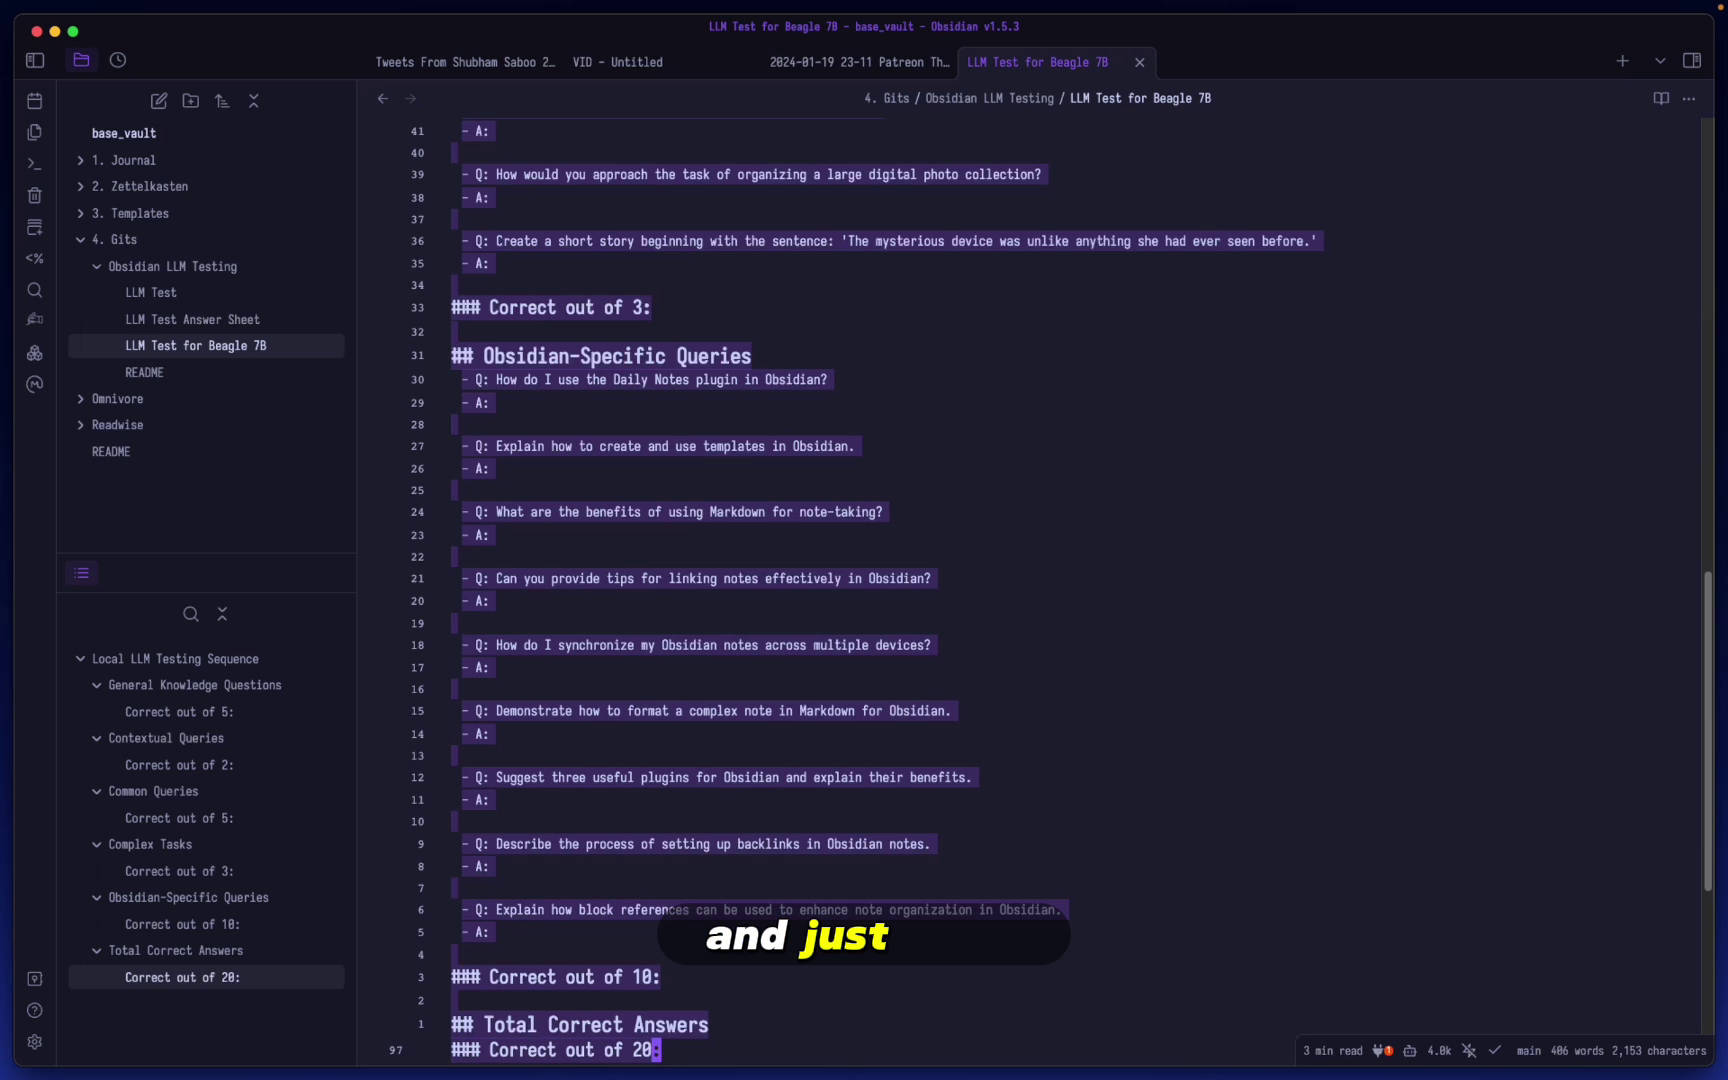
pyautogui.press('super+x')
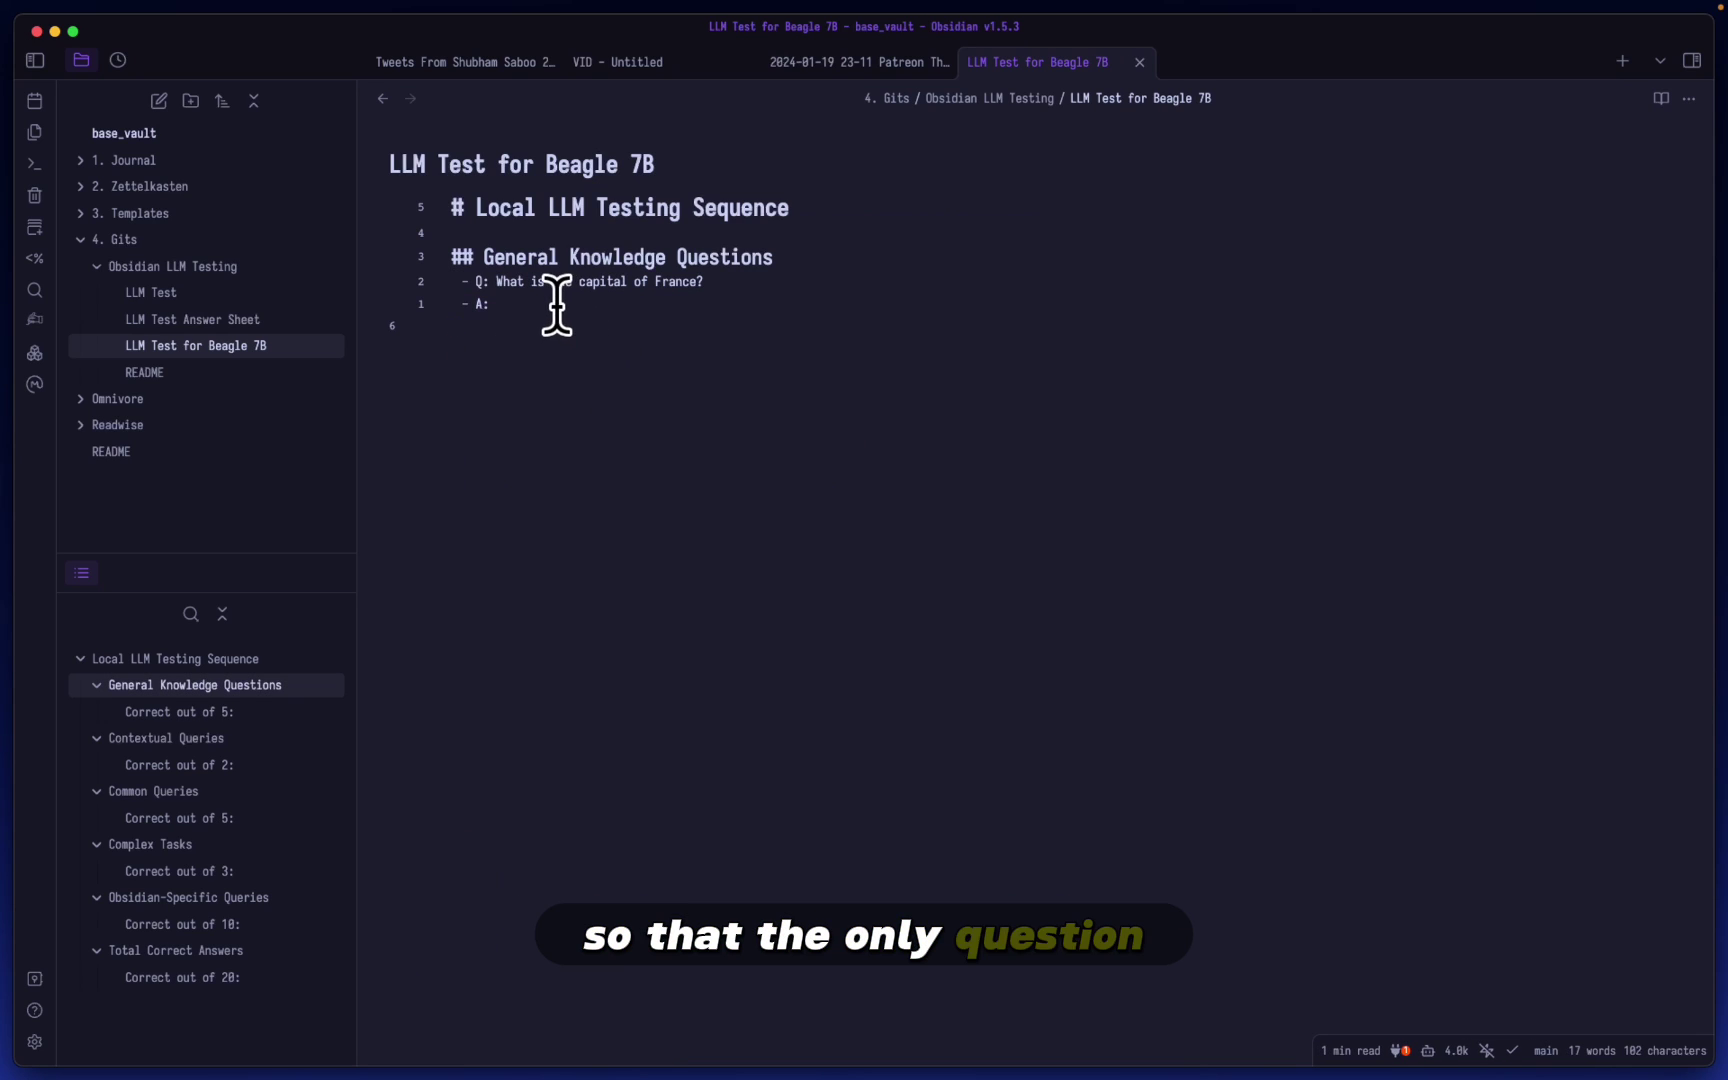
pyautogui.click(533, 305)
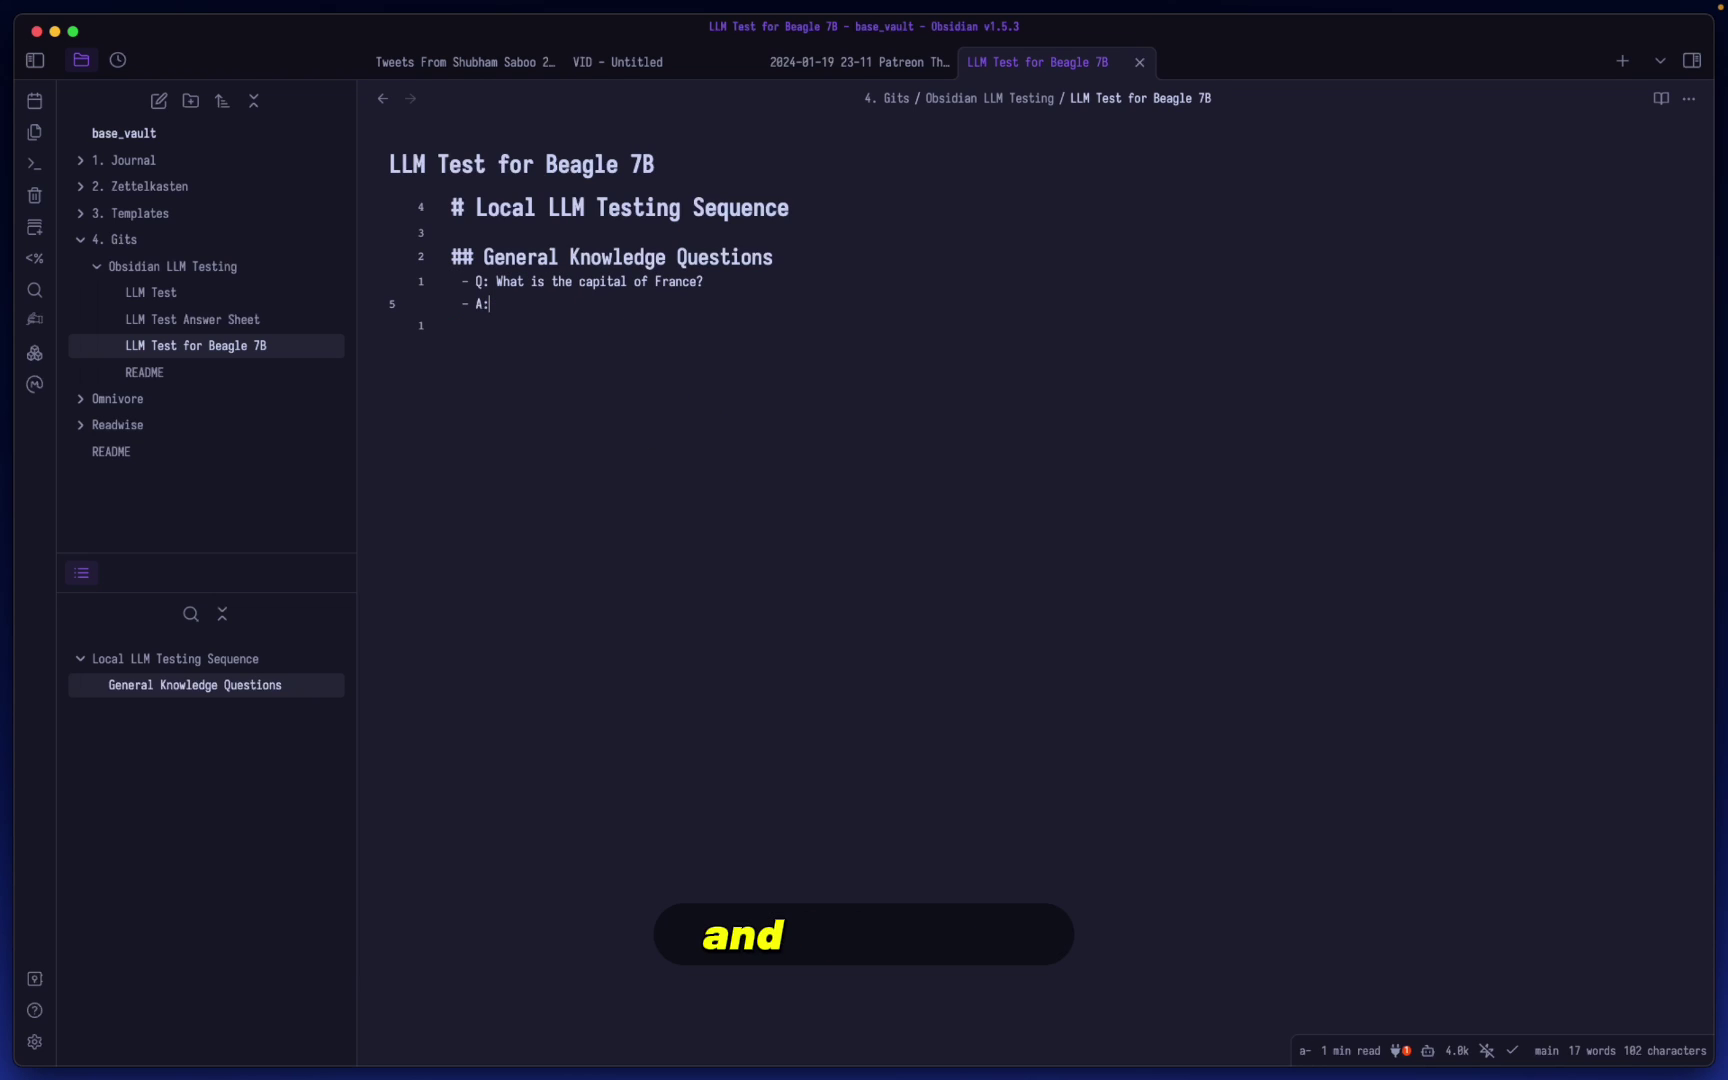
# - Run 'Text Generator: Generate Text!' to answer the France question with 'The capital of France is Paris.'
pyautogui.press('super+p')
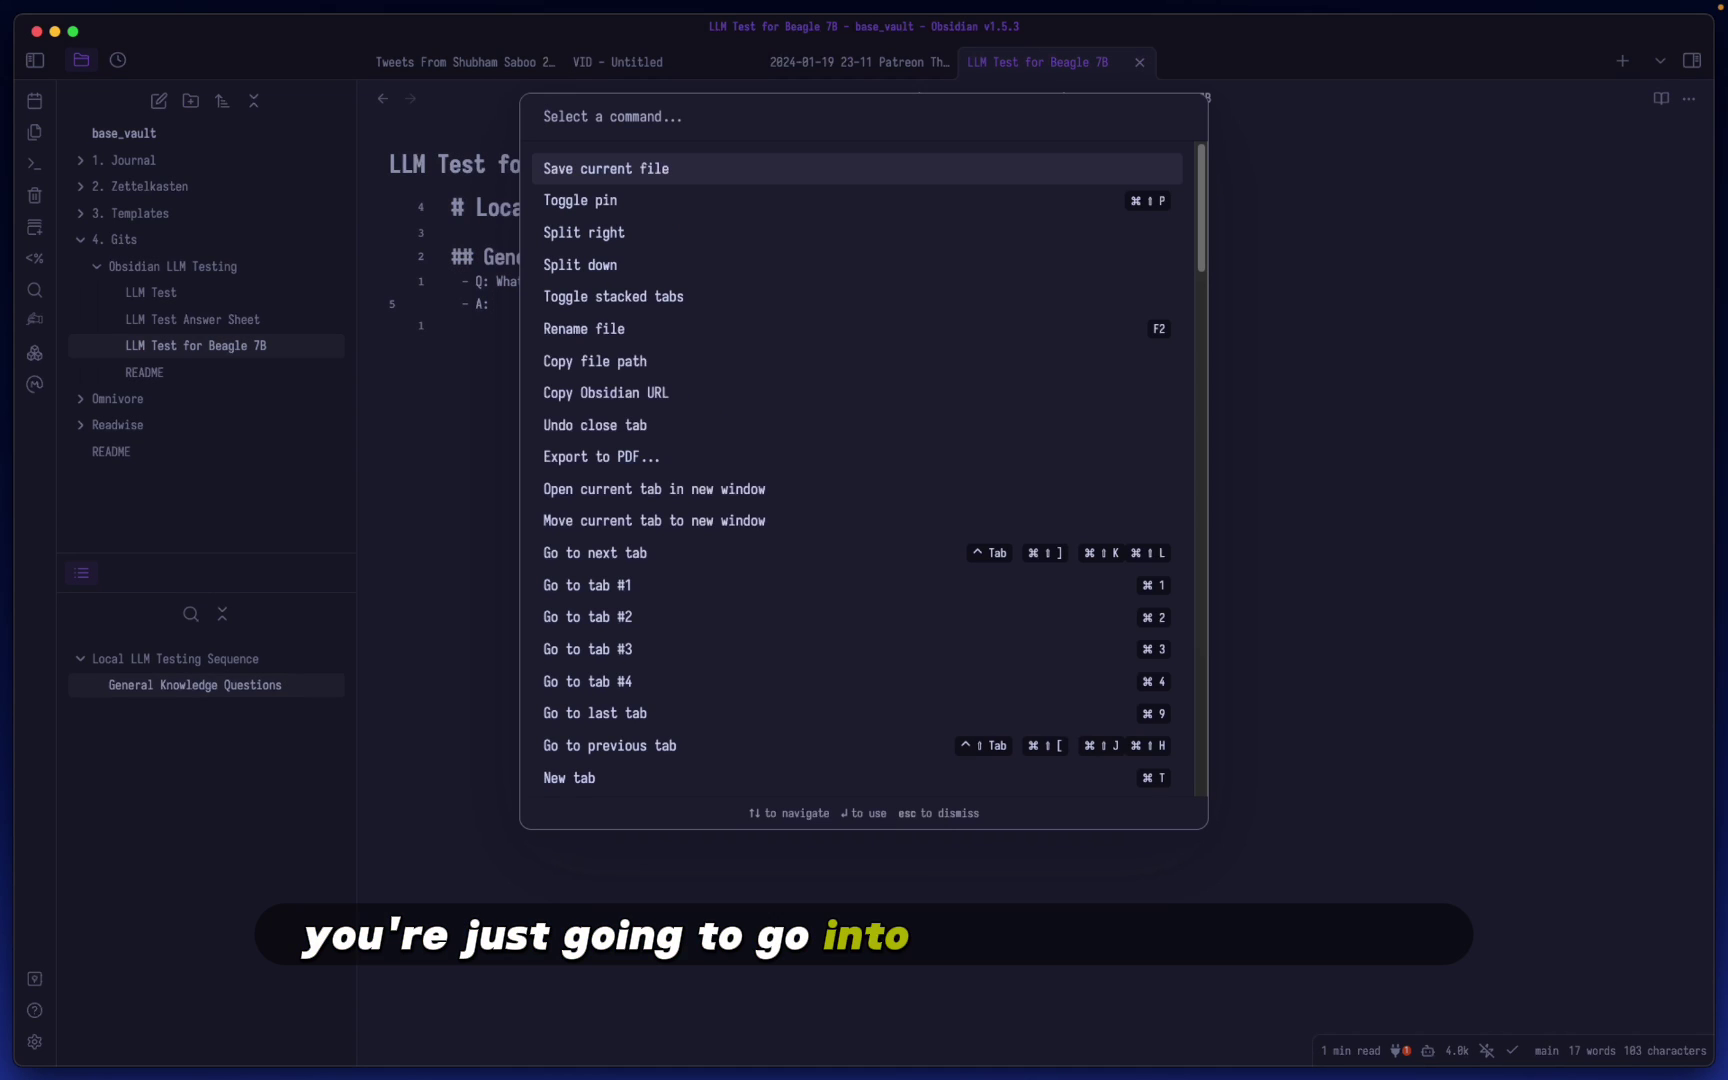
pyautogui.write('text')
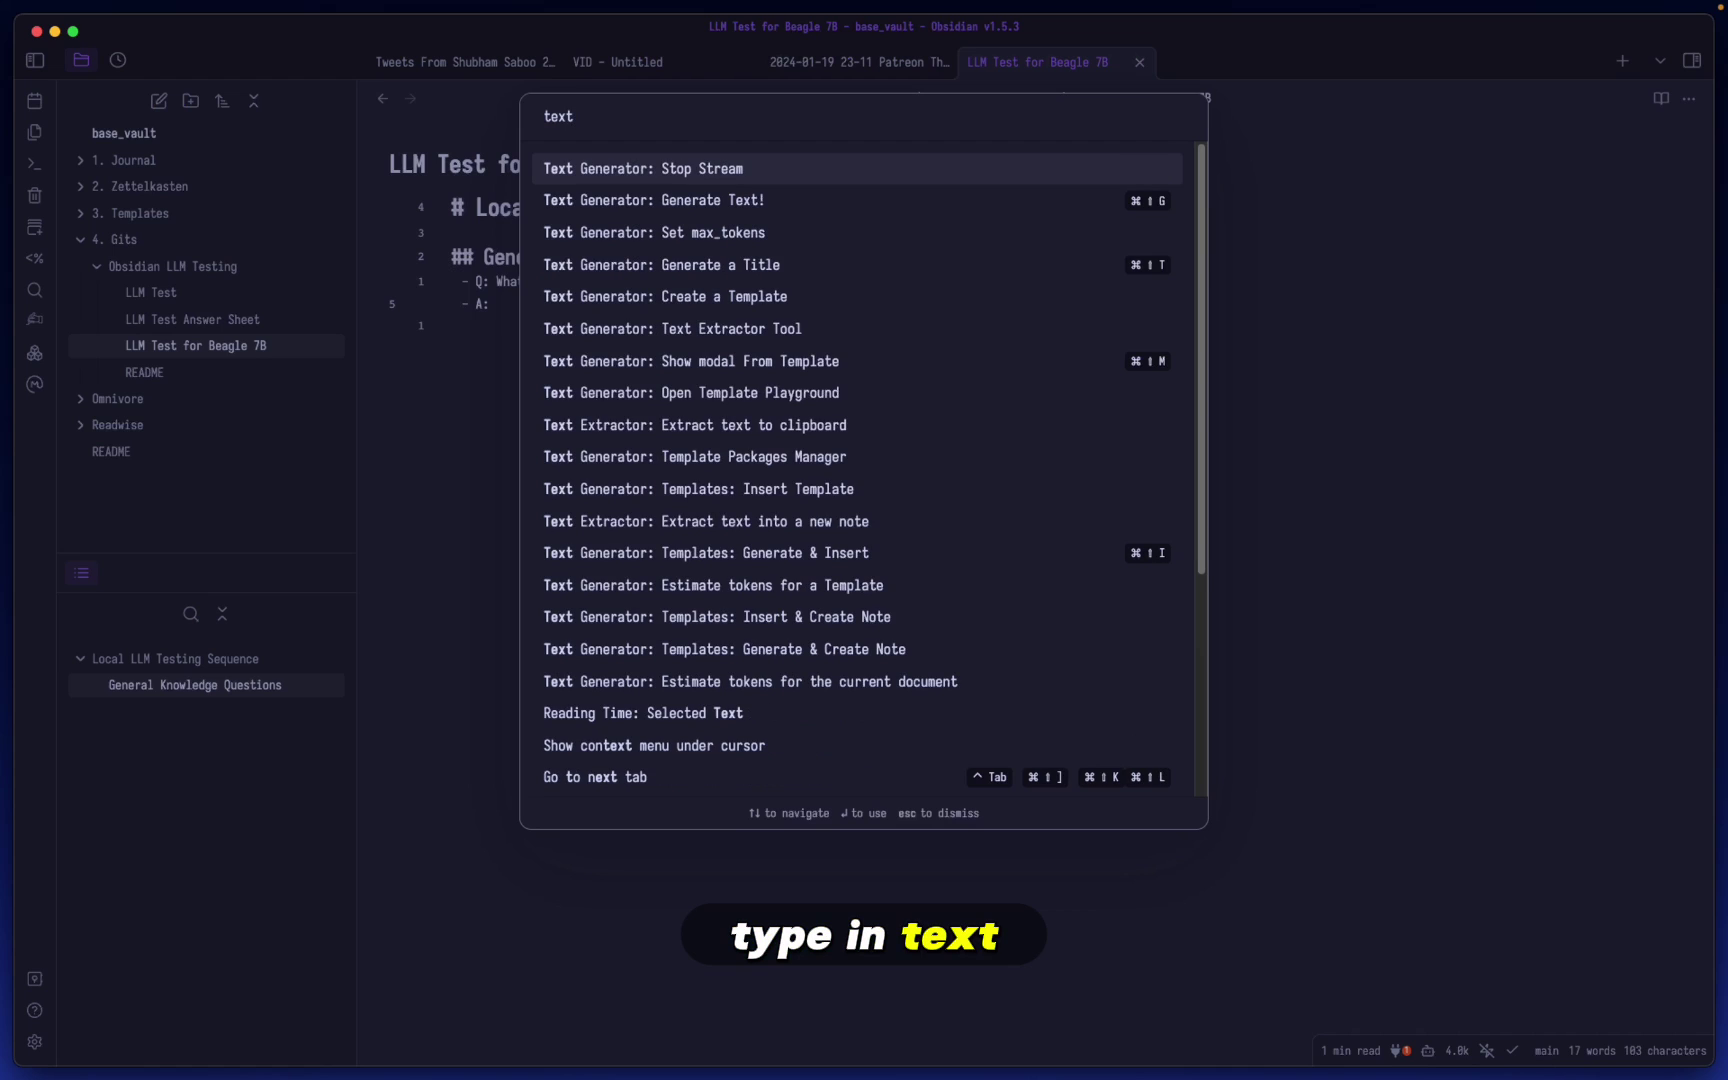
pyautogui.press('BackSpace')
pyautogui.press('BackSpace')
pyautogui.press('BackSpace')
pyautogui.press('BackSpace')
pyautogui.press('BackSpace')
pyautogui.write('generat')
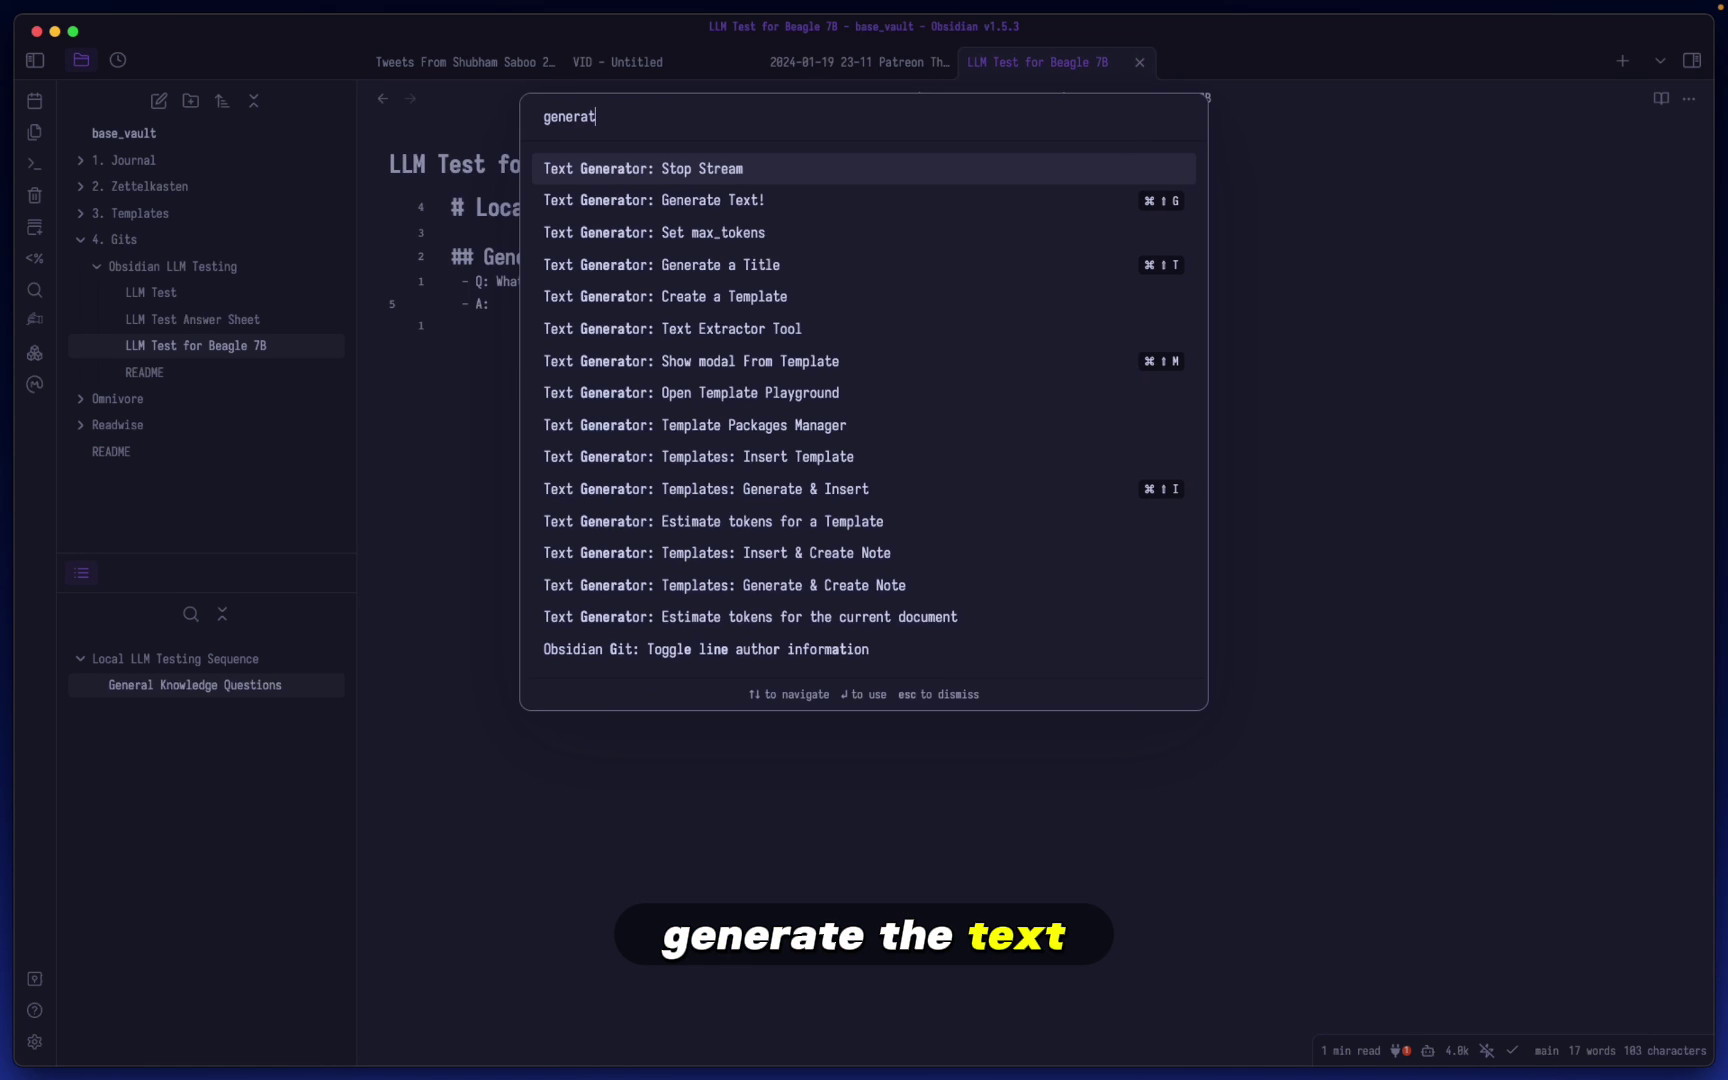
pyautogui.write('e te')
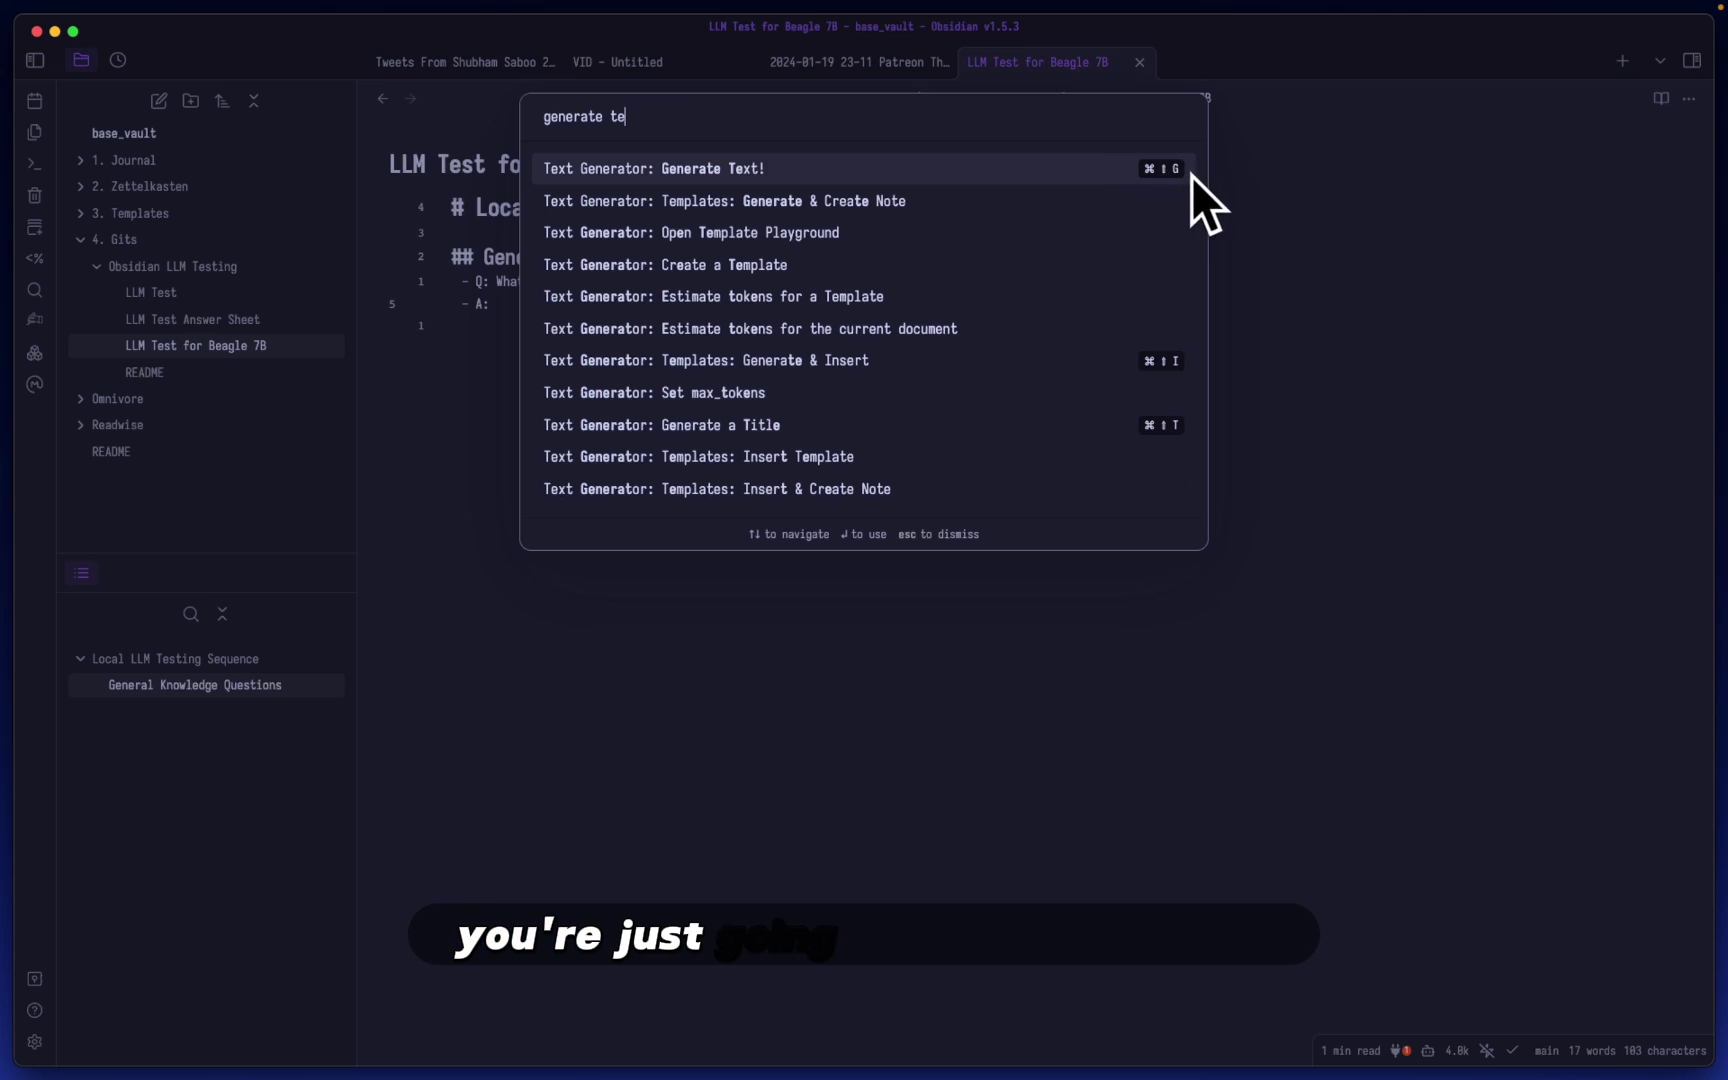
pyautogui.click(1087, 170)
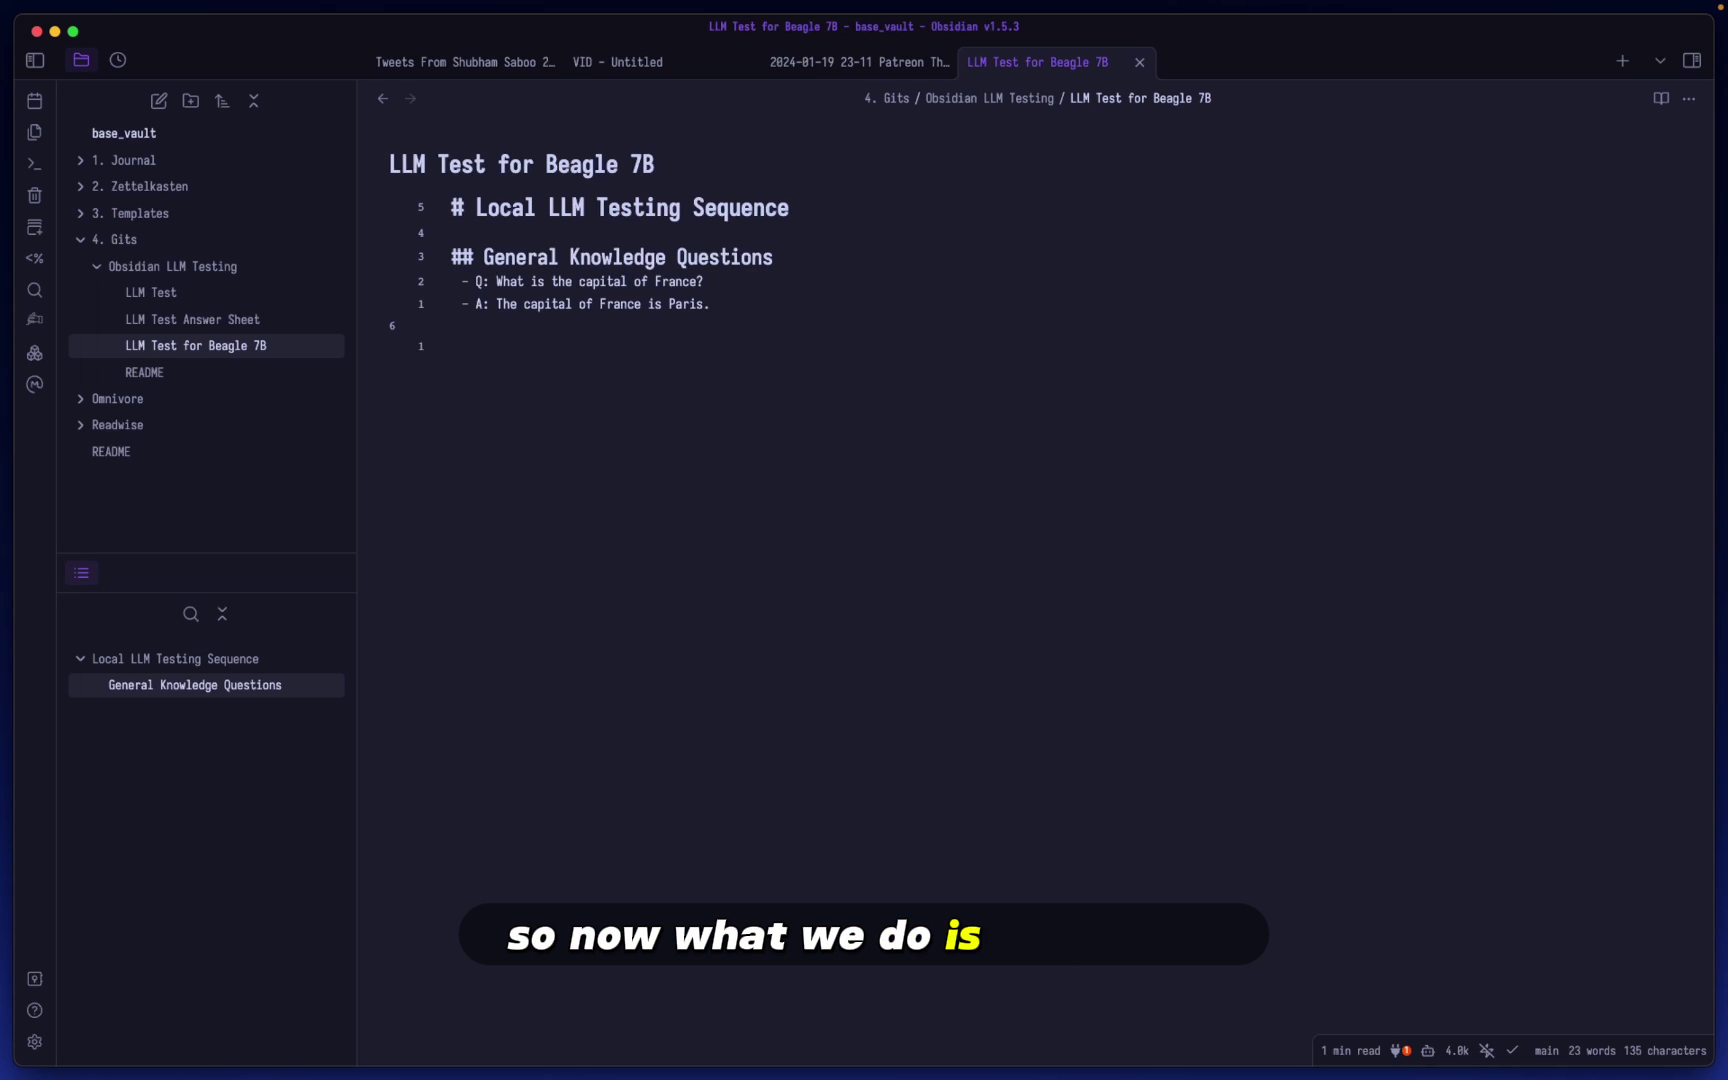
# - Paste the removed questions back below the Paris answer and remove the extra blank line
pyautogui.press('super+v')
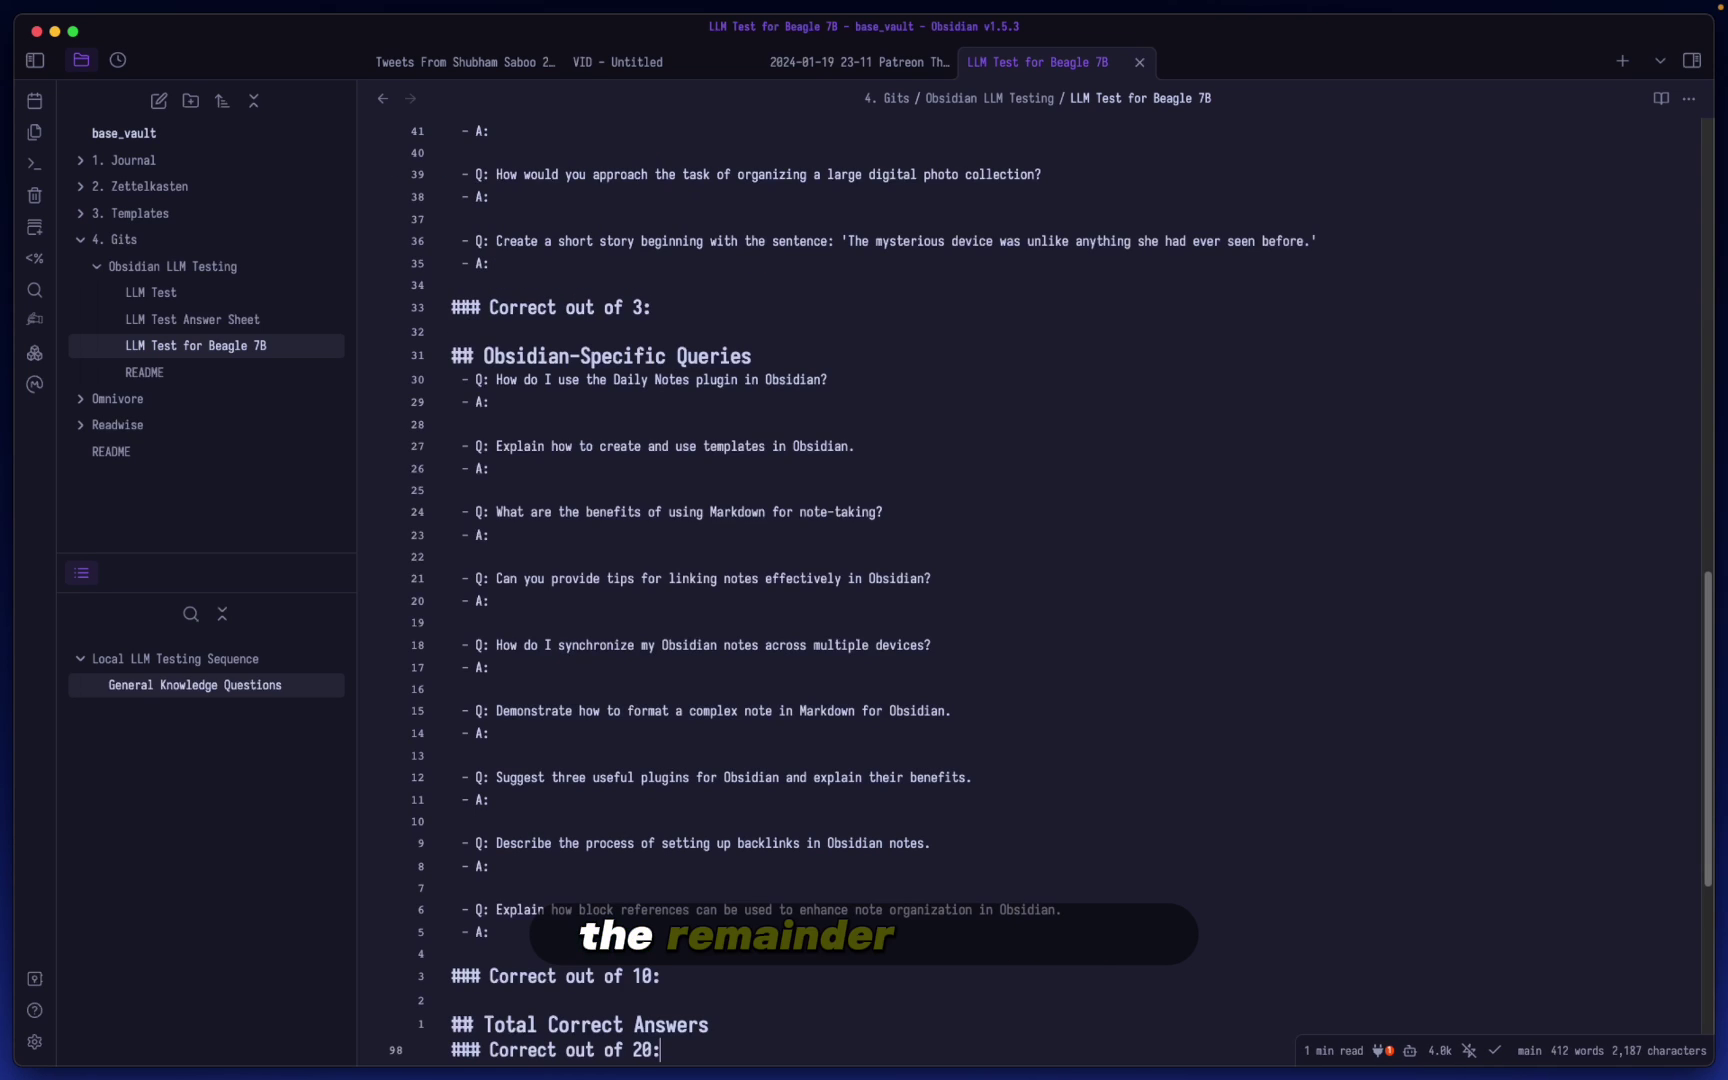
pyautogui.press('g')
pyautogui.press('g')
pyautogui.press('j')
pyautogui.press('j')
pyautogui.press('j')
pyautogui.press('j')
pyautogui.press('d')
pyautogui.press('d')
pyautogui.press('j')
pyautogui.press('j')
pyautogui.press('j')
pyautogui.press('j')
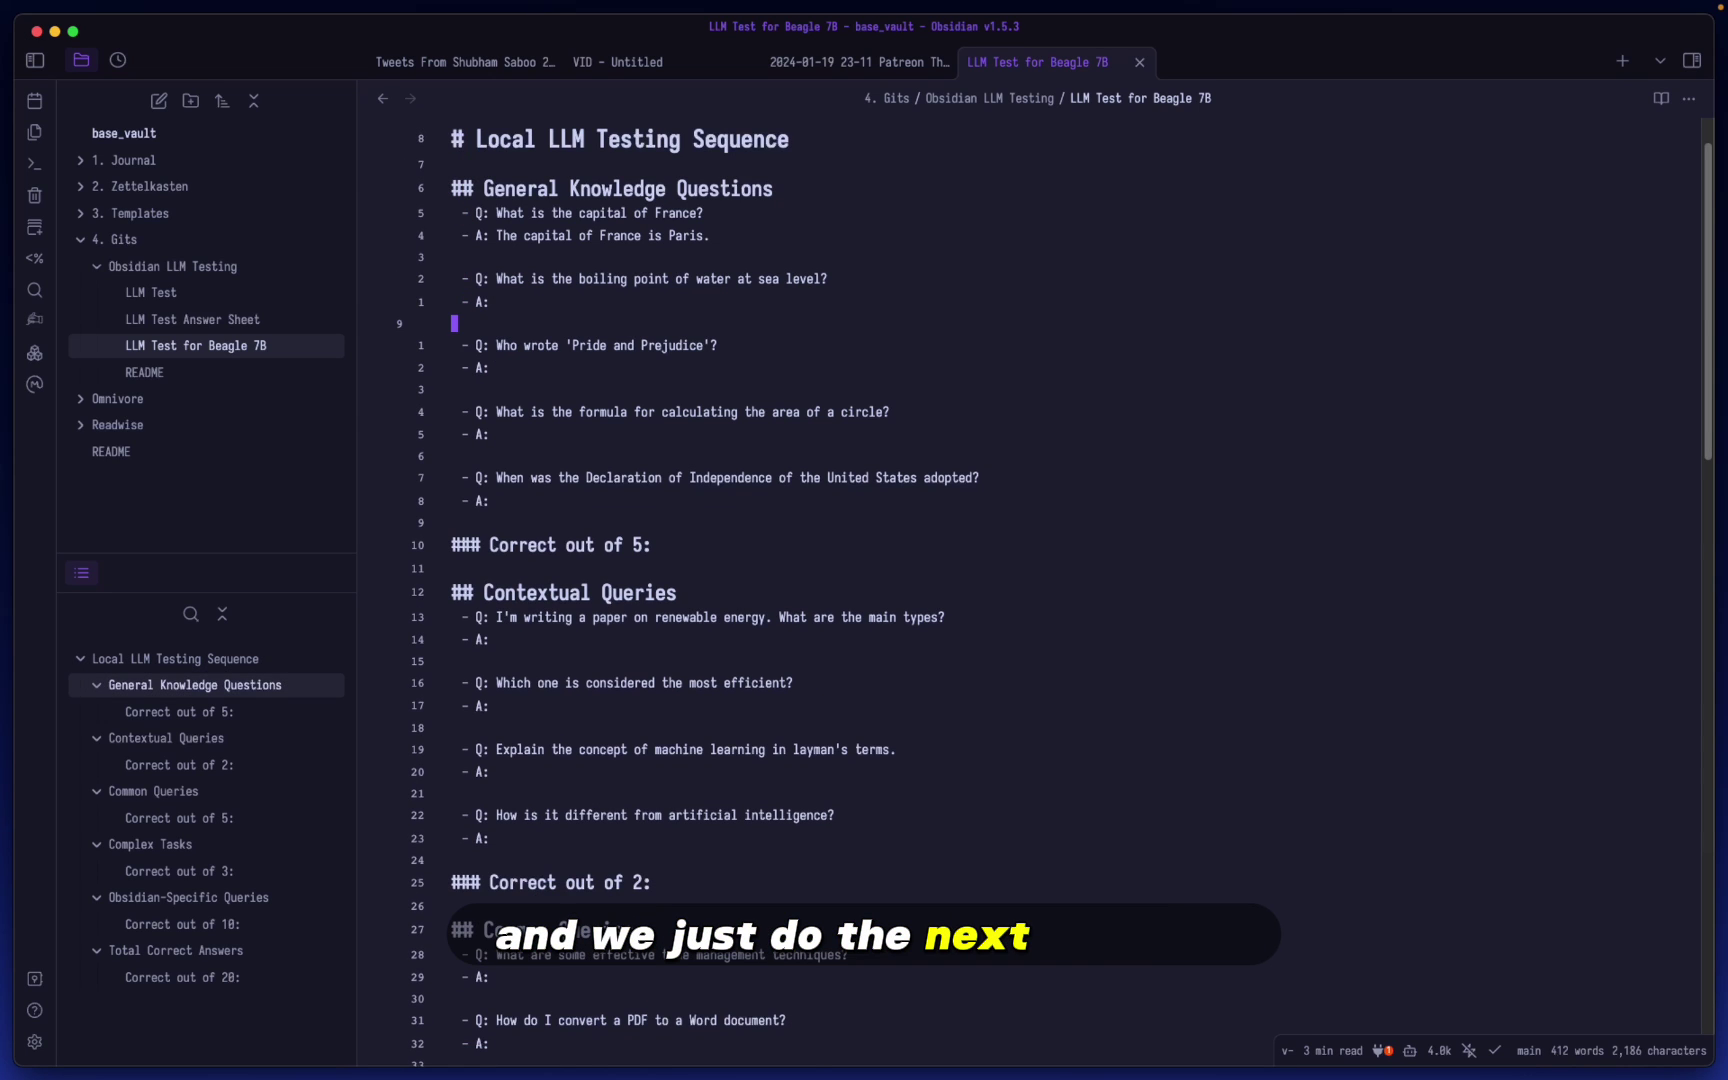
# - Delete everything below the boiling point question and generate its answer with Cmd+J
pyautogui.hotkey('shift', 'v')
pyautogui.hotkey('shift', 'g')
pyautogui.press('d')
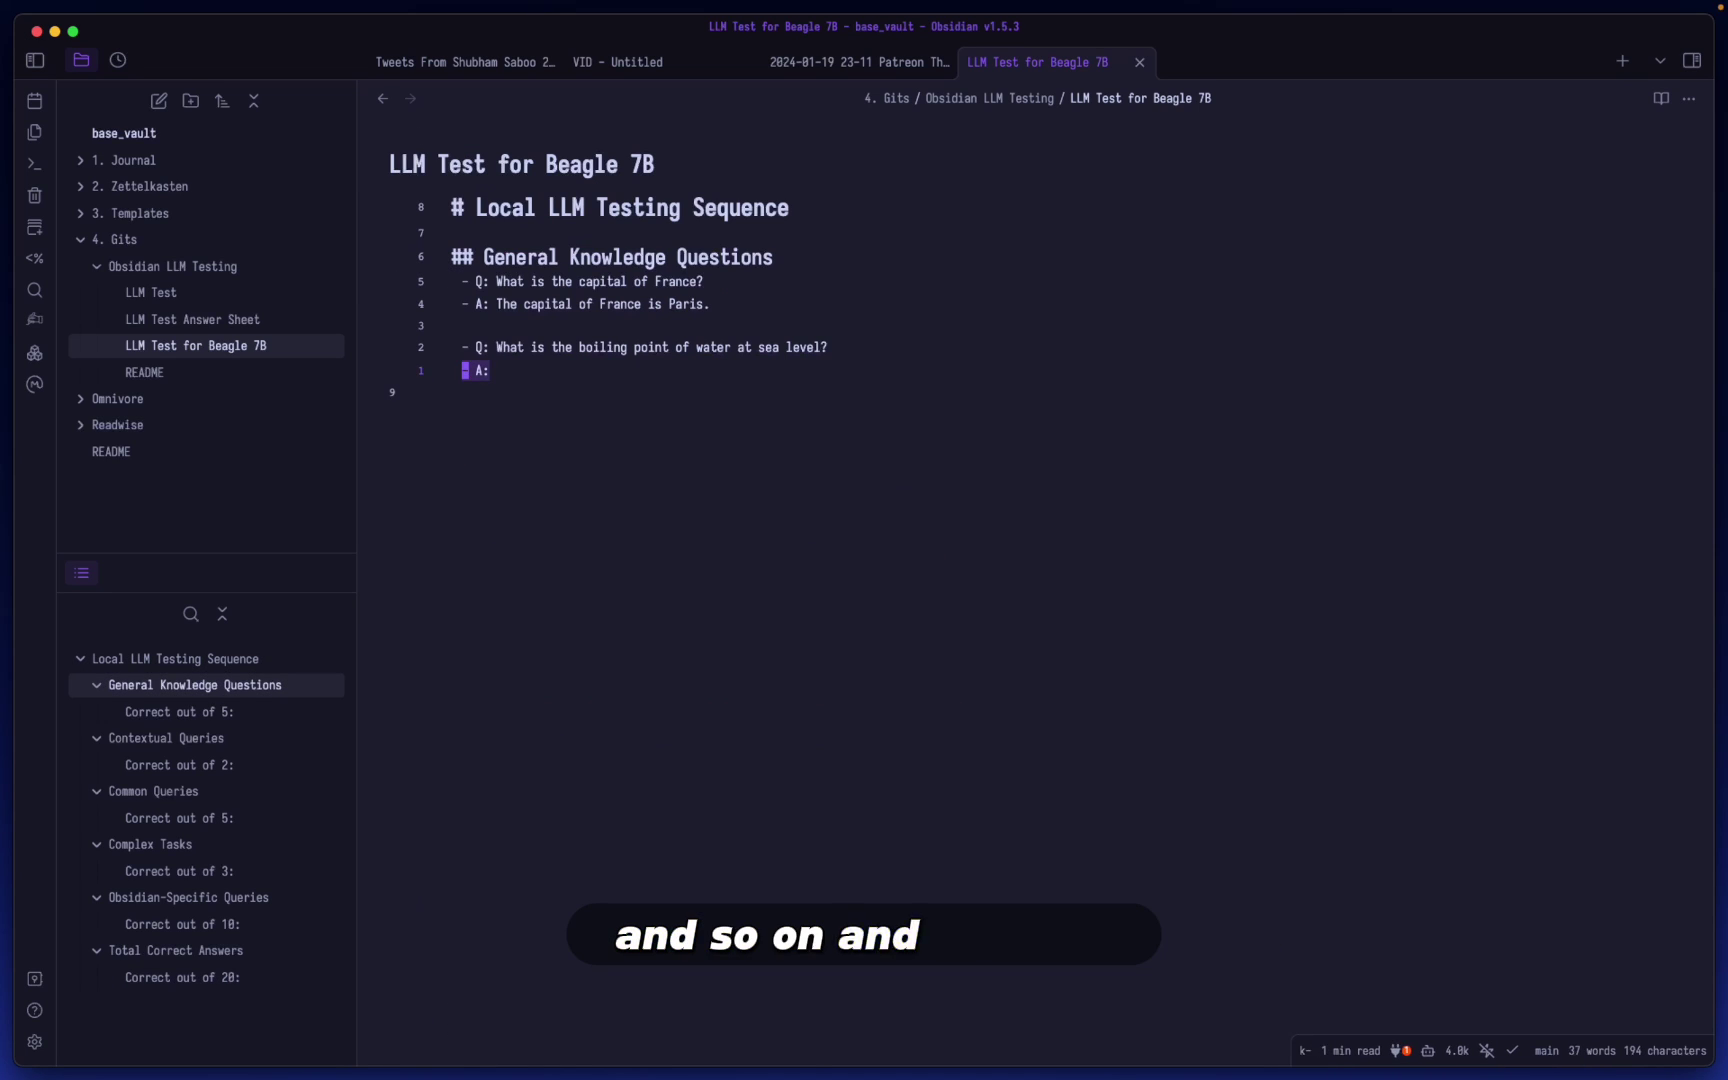
pyautogui.write('ikk')
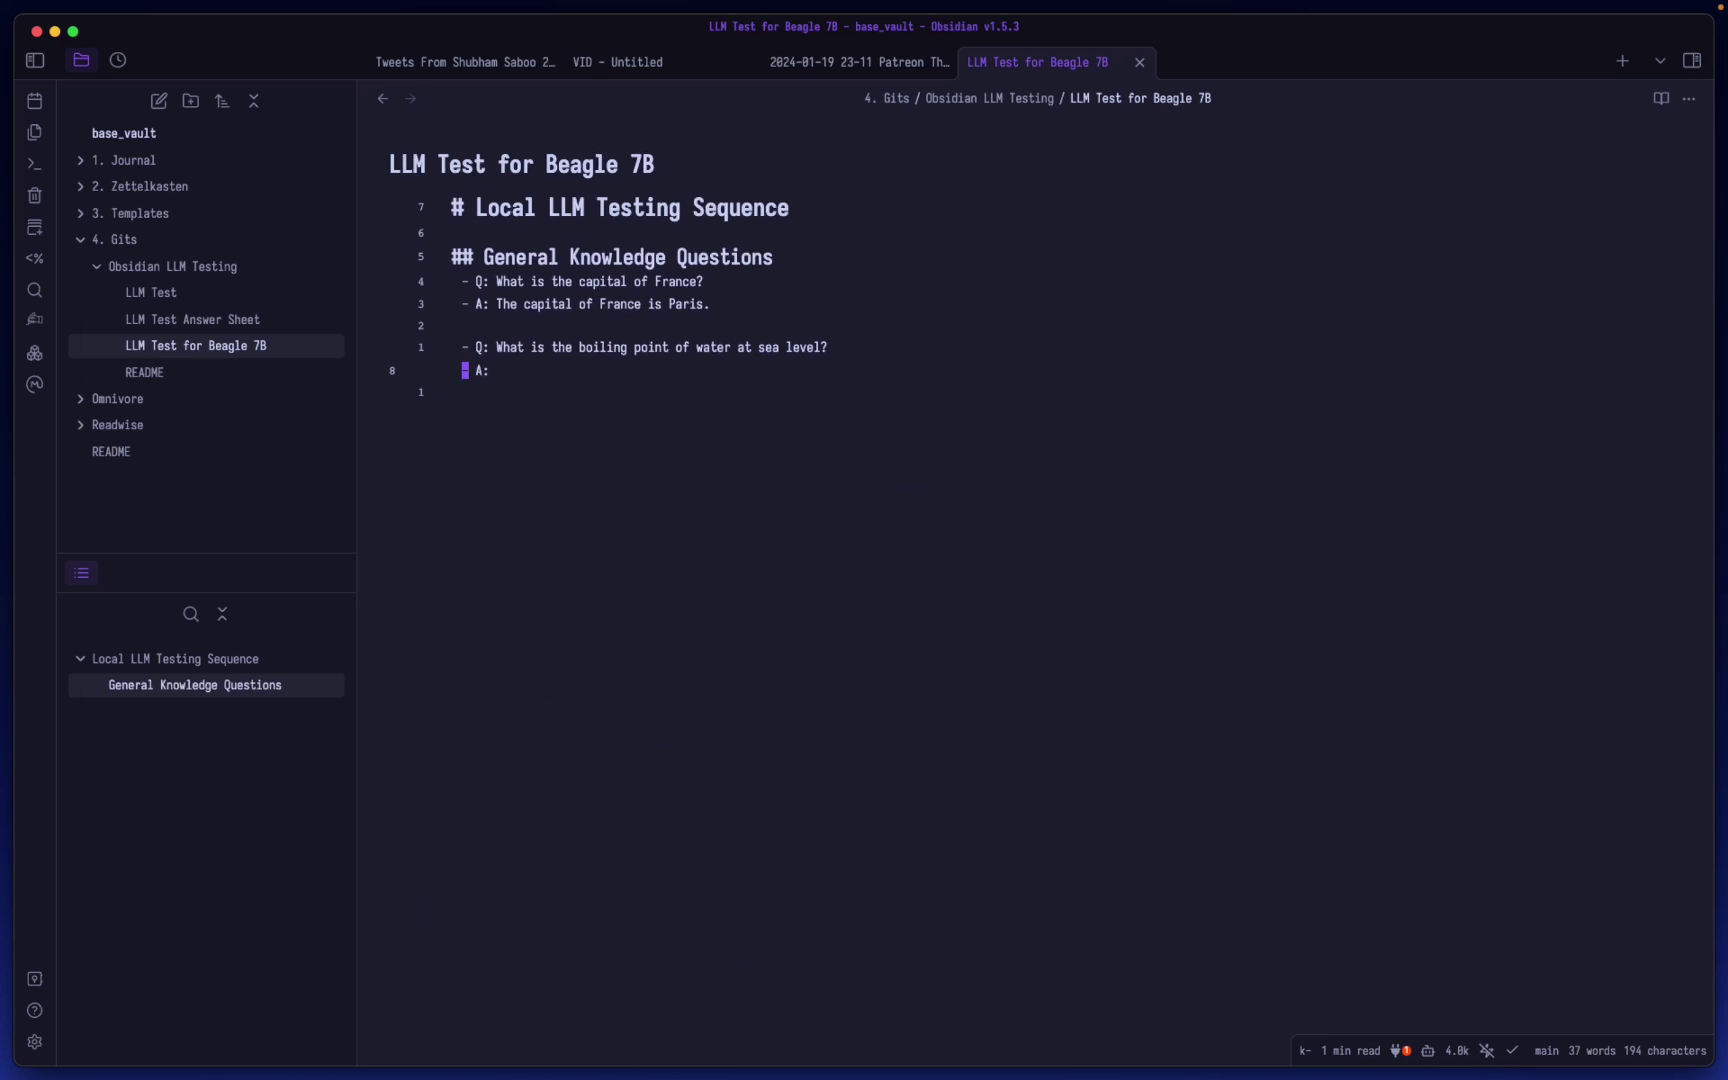
pyautogui.hotkey('shift', 'a')
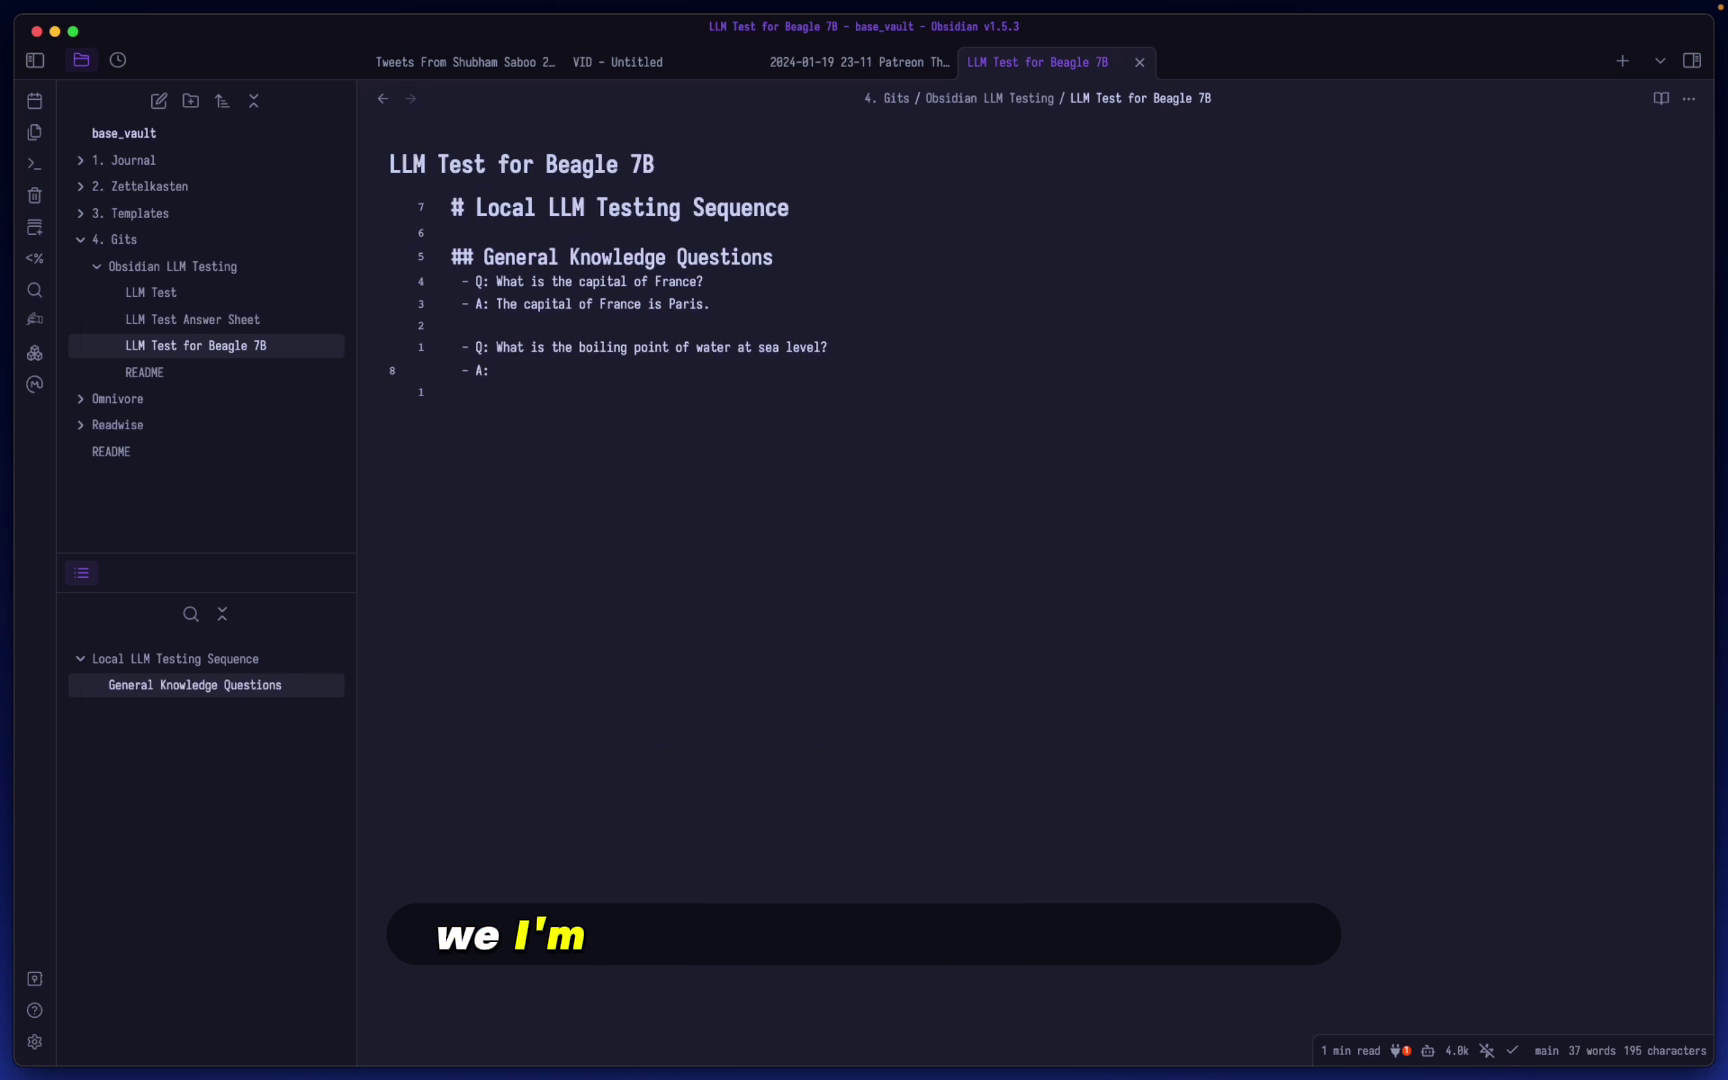
pyautogui.press('super+j')
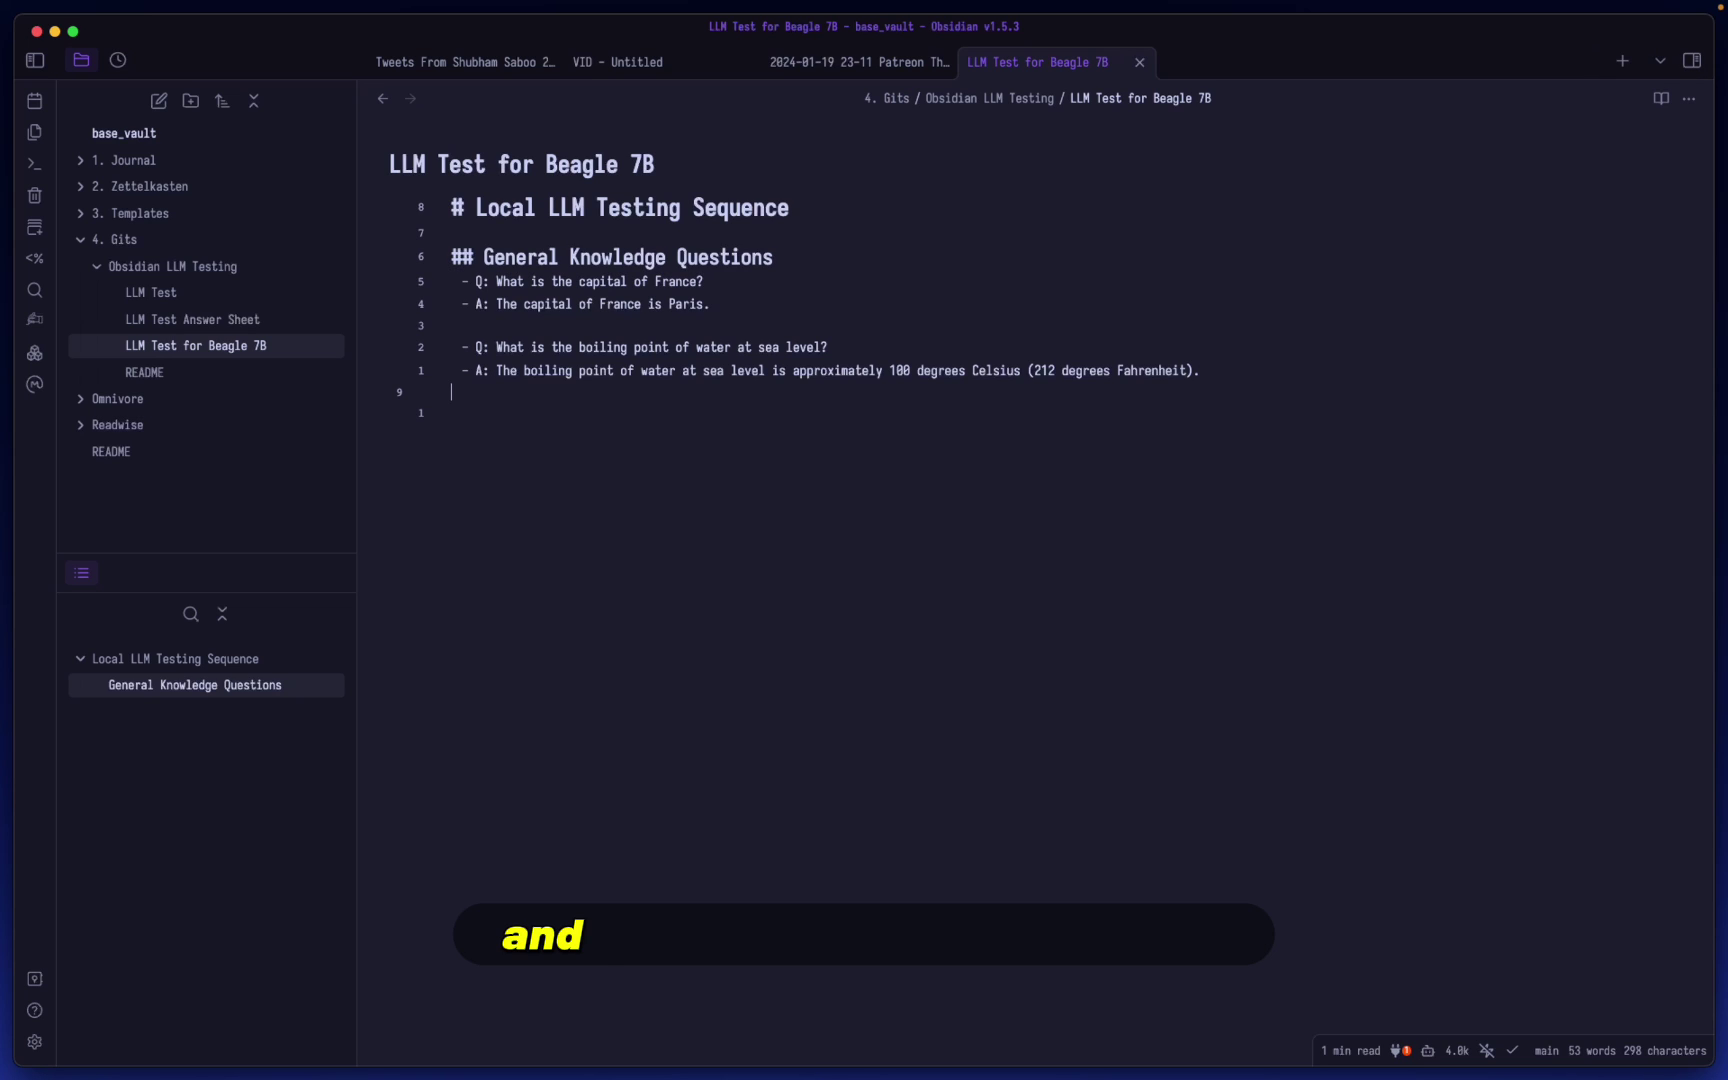
# - Switch to LM Studio and view the list of available models in the model selector
pyautogui.press('super+Tab')
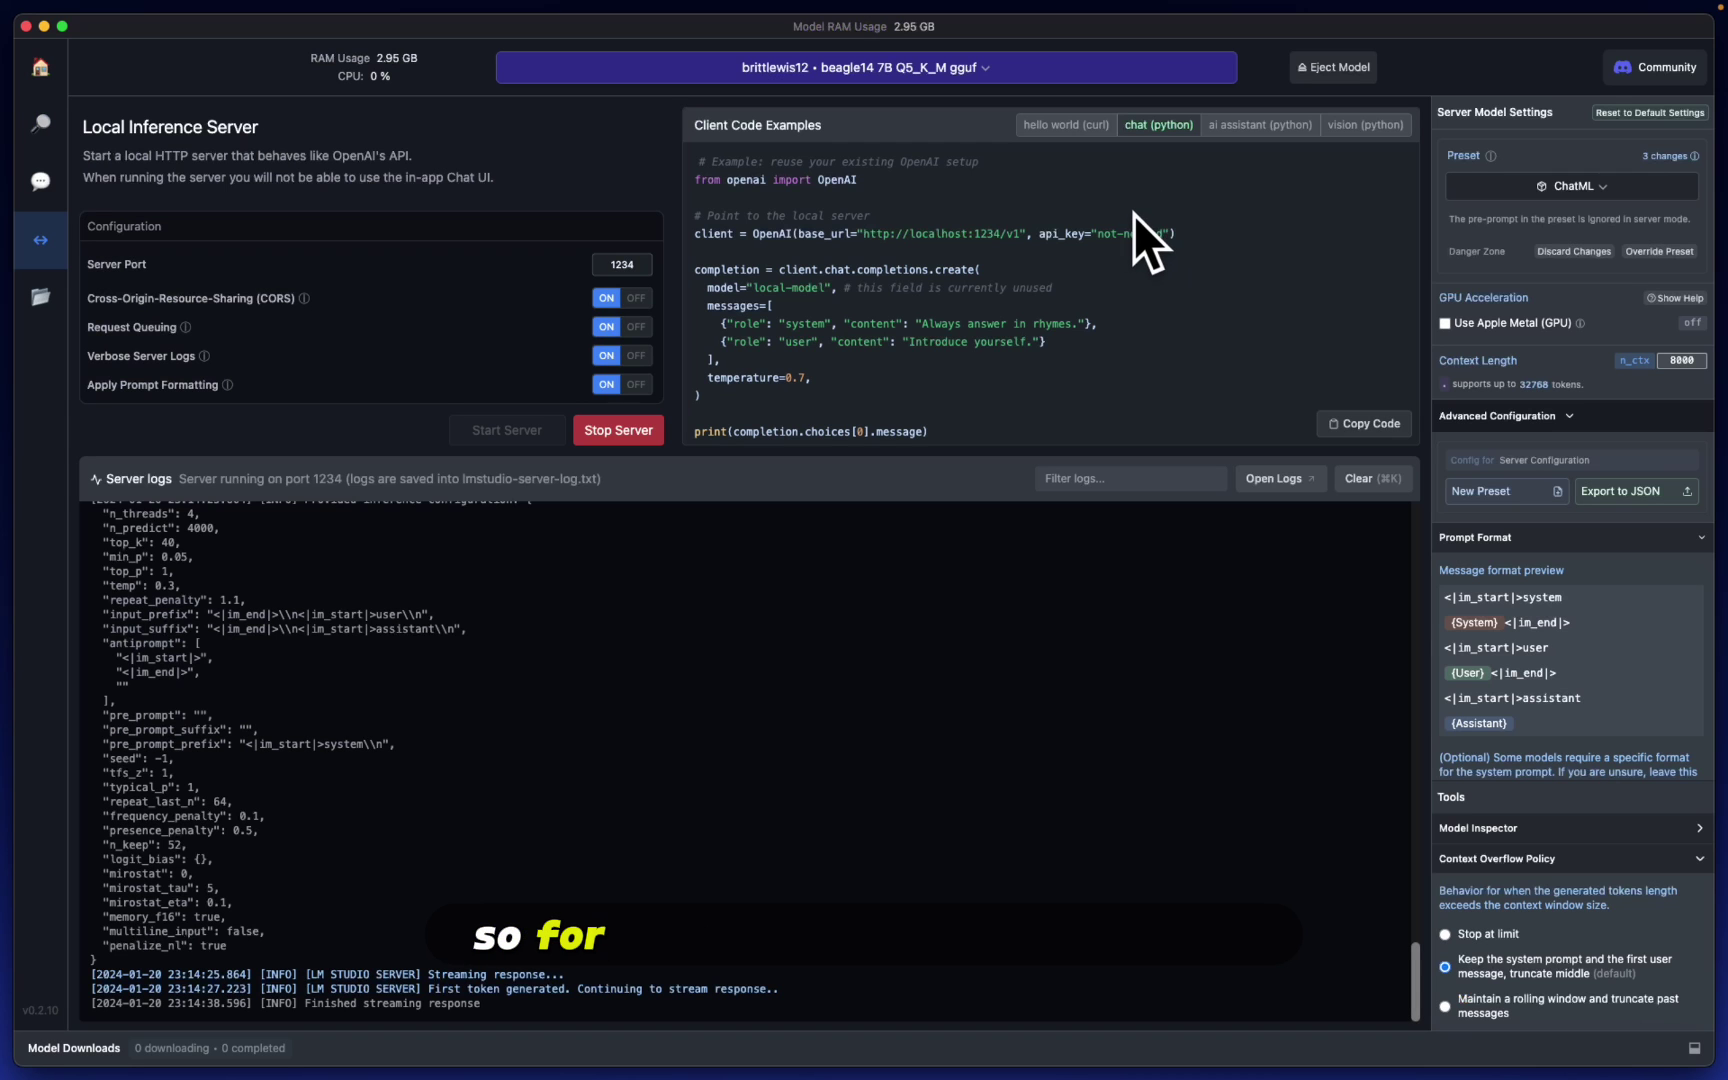
pyautogui.click(989, 71)
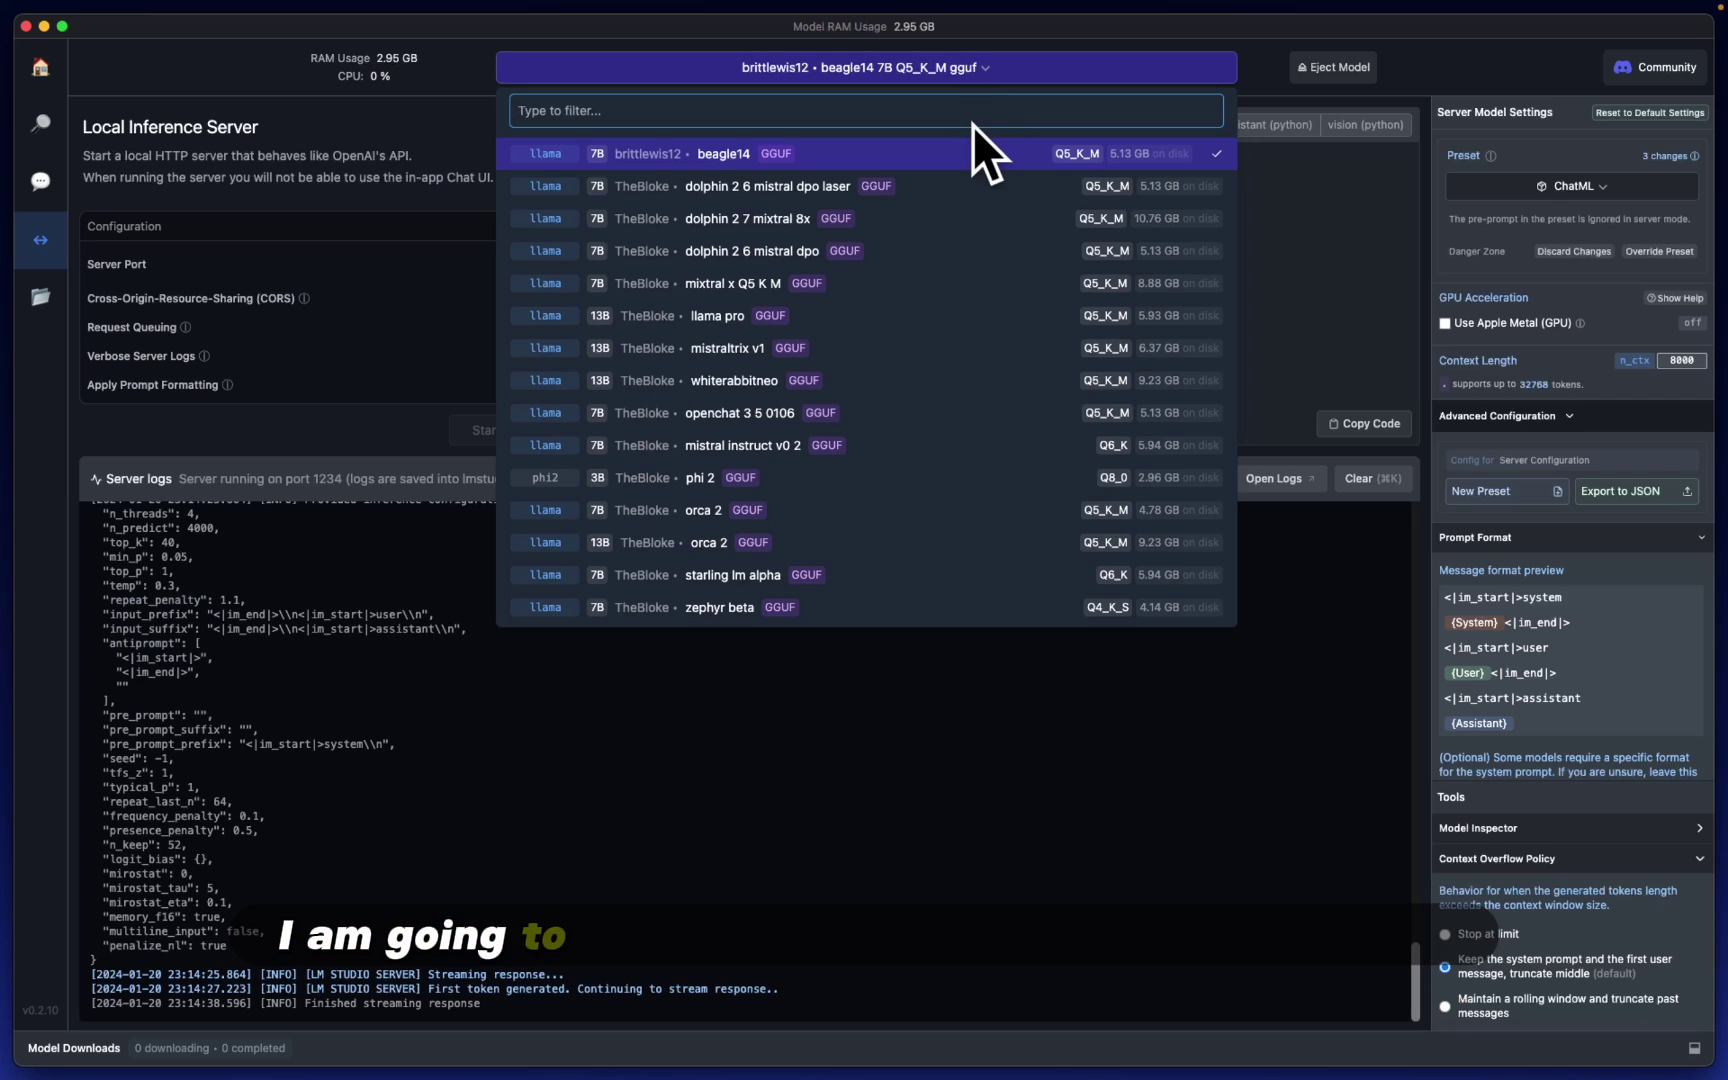